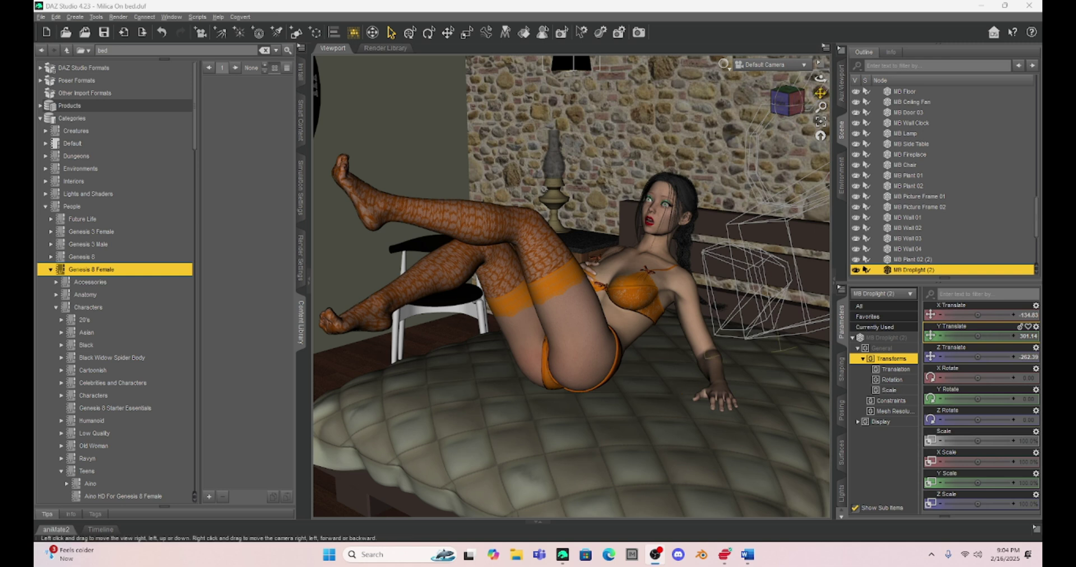
Step: Switch the viewport to lit wireframe and frame the figure on the bed from the default camera
drag(821, 92, 807, 137)
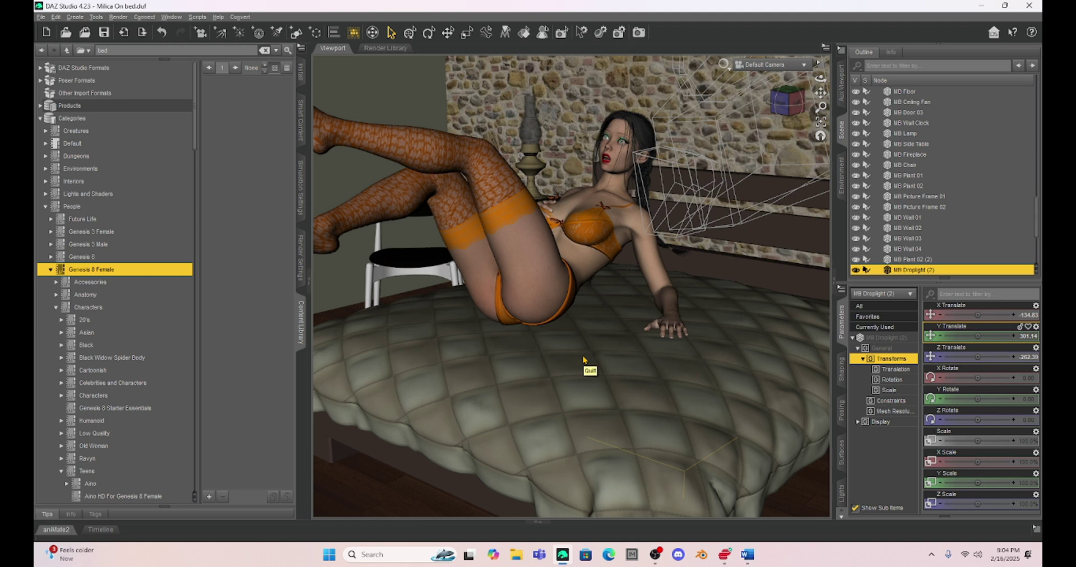
click(803, 67)
click(742, 109)
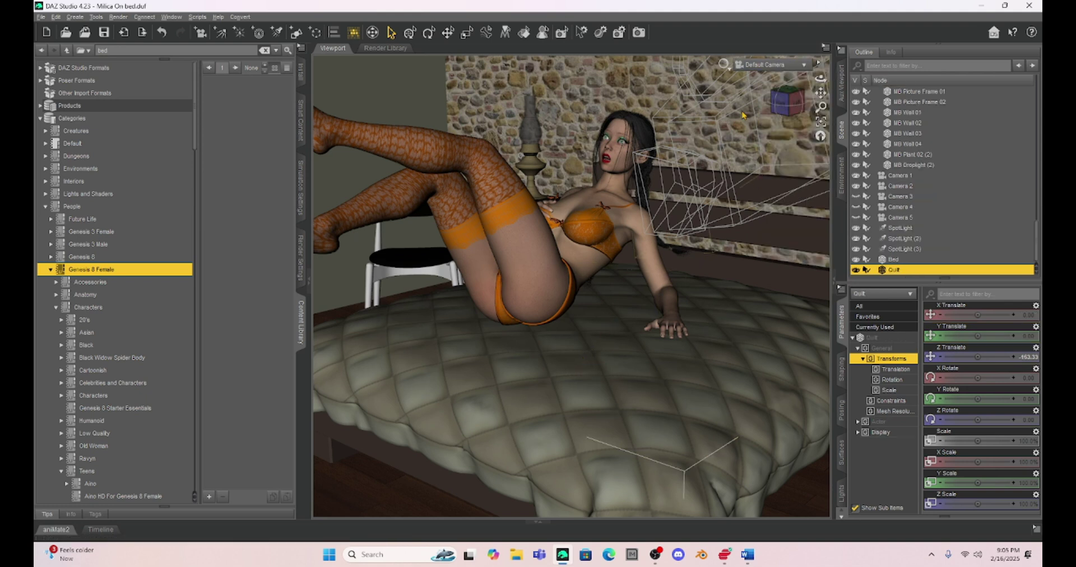
click(729, 72)
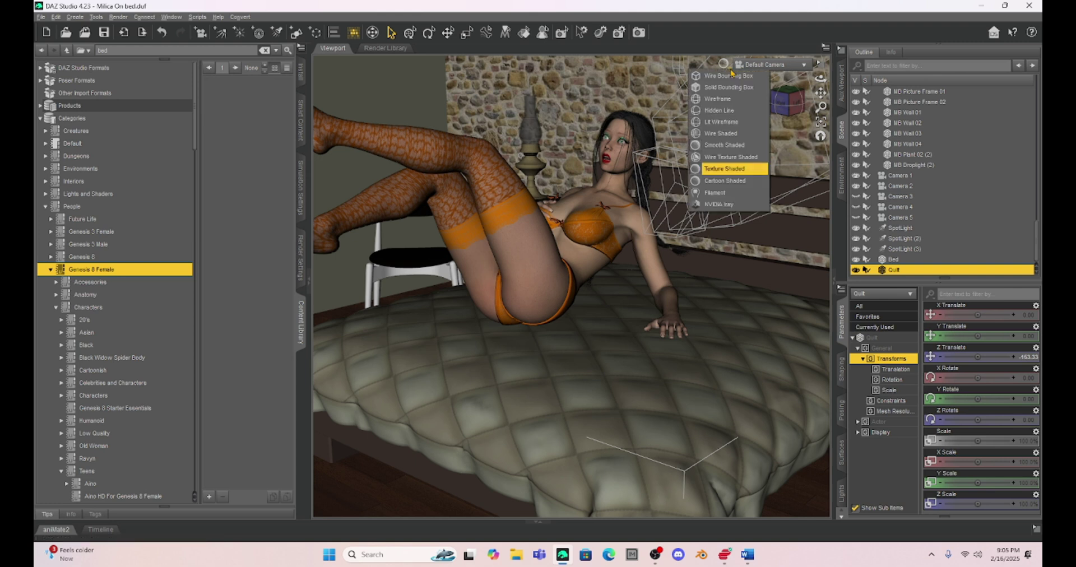
click(730, 124)
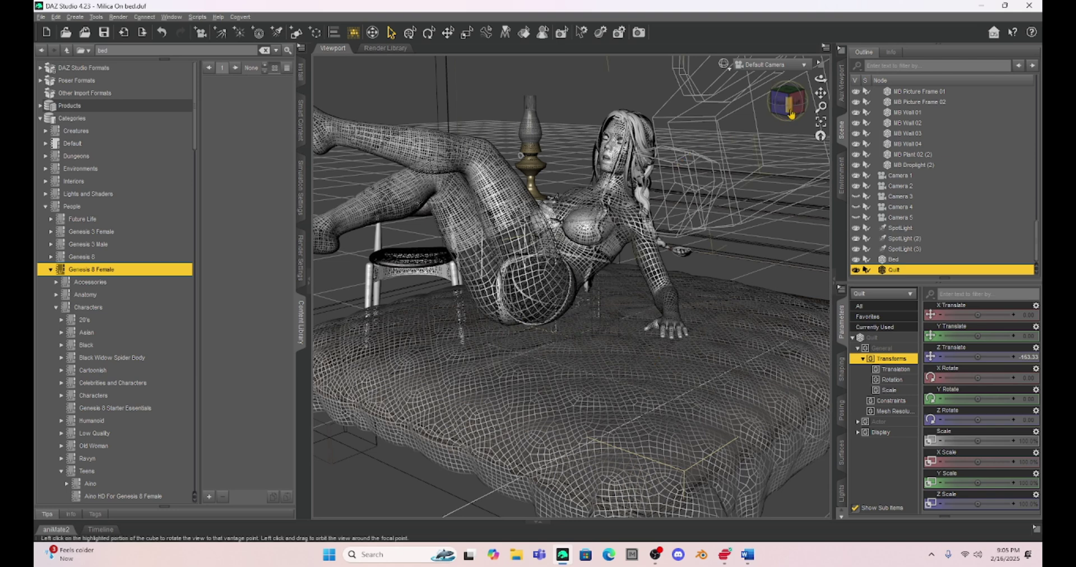
drag(792, 113, 761, 173)
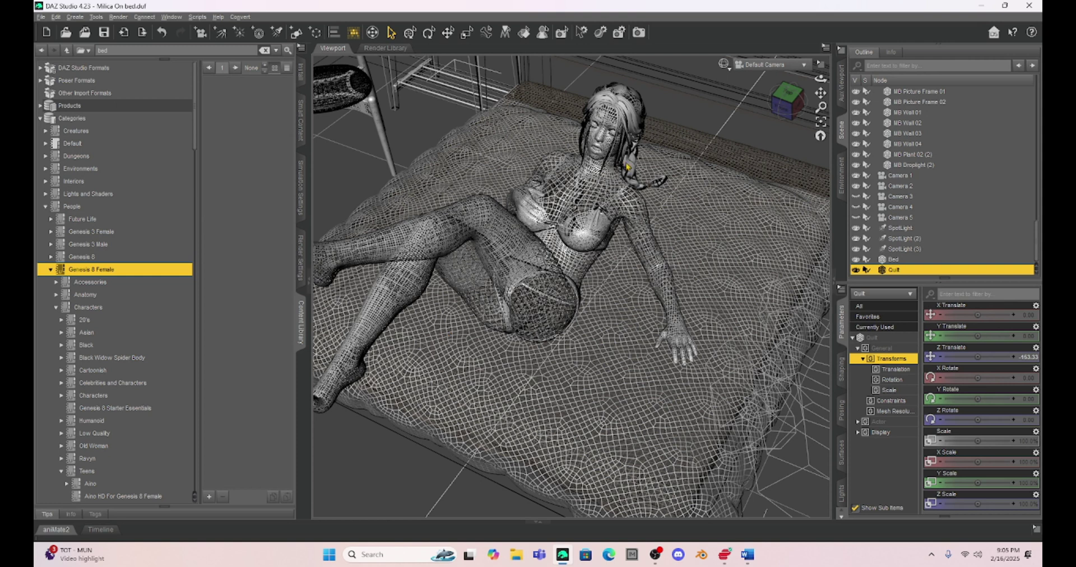
click(777, 115)
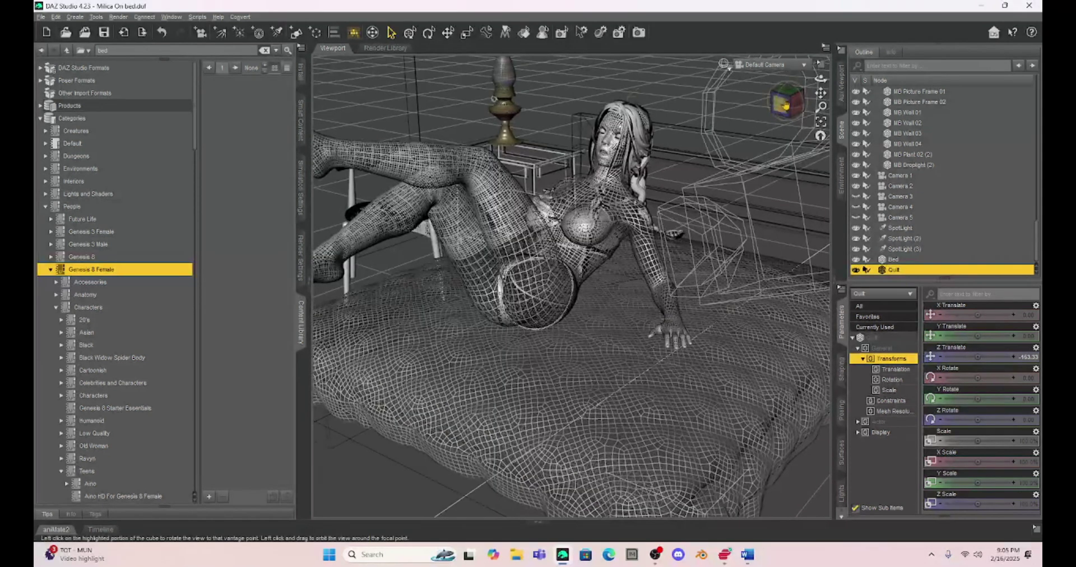
click(803, 65)
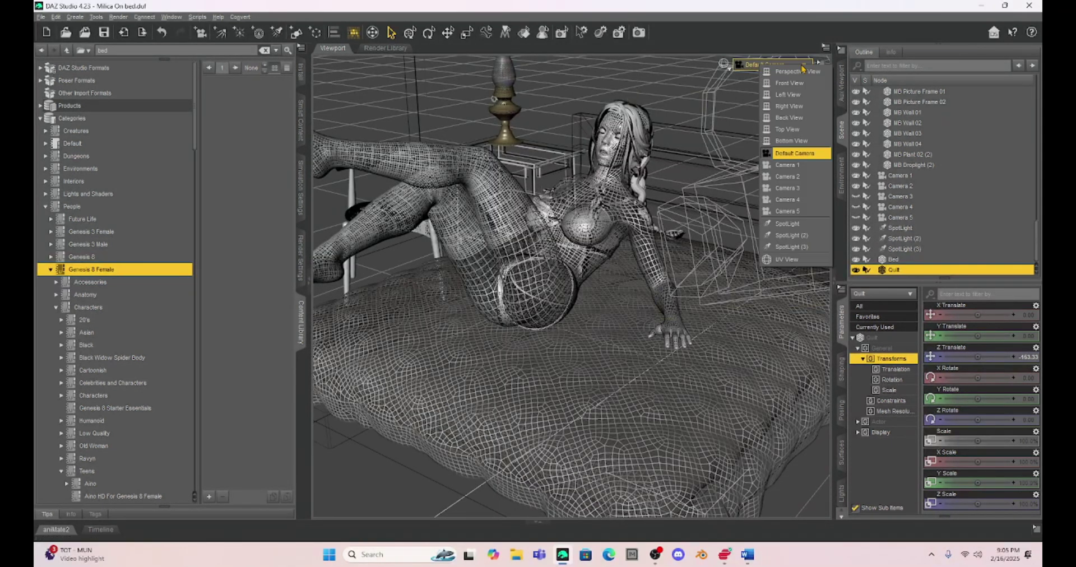
click(795, 153)
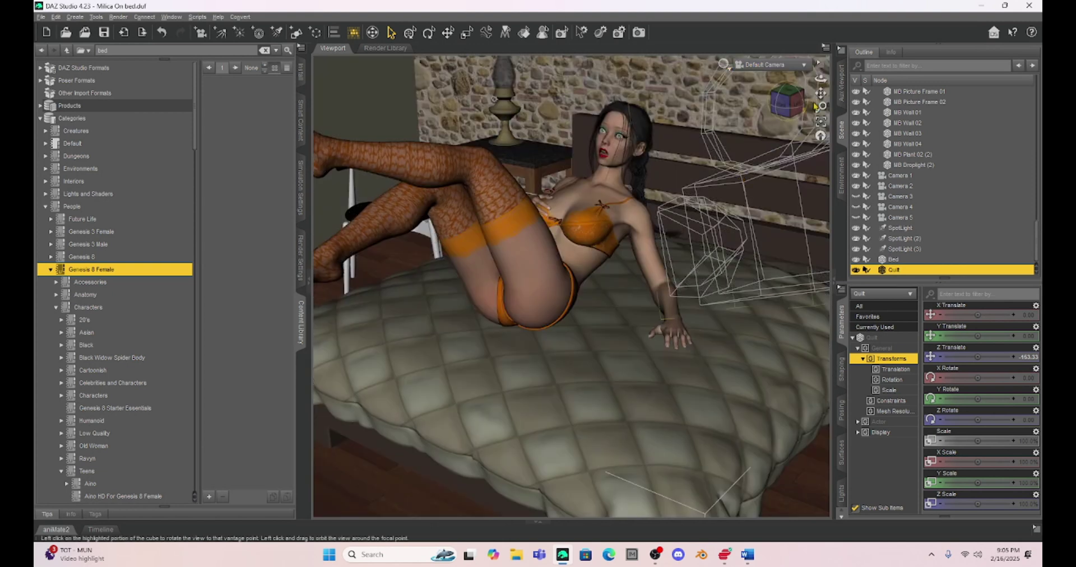
drag(820, 92, 818, 94)
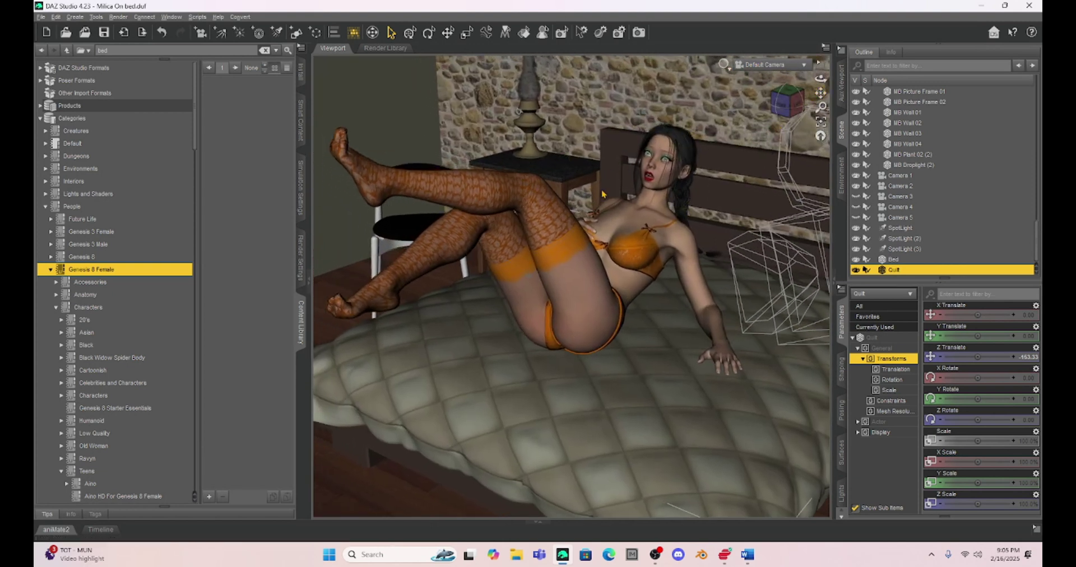
Step: Select the seated figure and drag her Y Translate down from 68.21 to 51.68
click(639, 216)
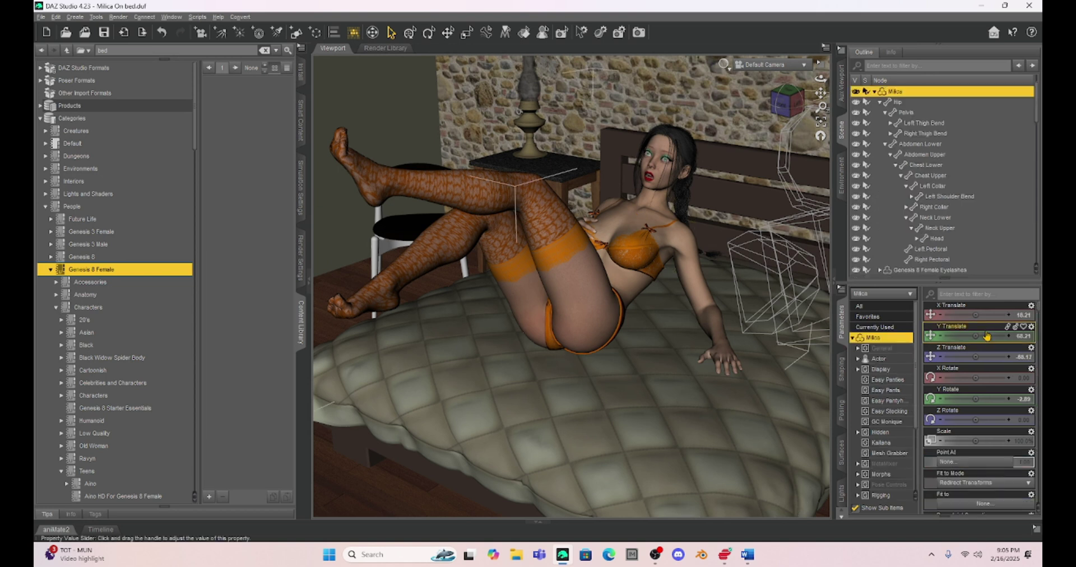
drag(976, 336, 959, 336)
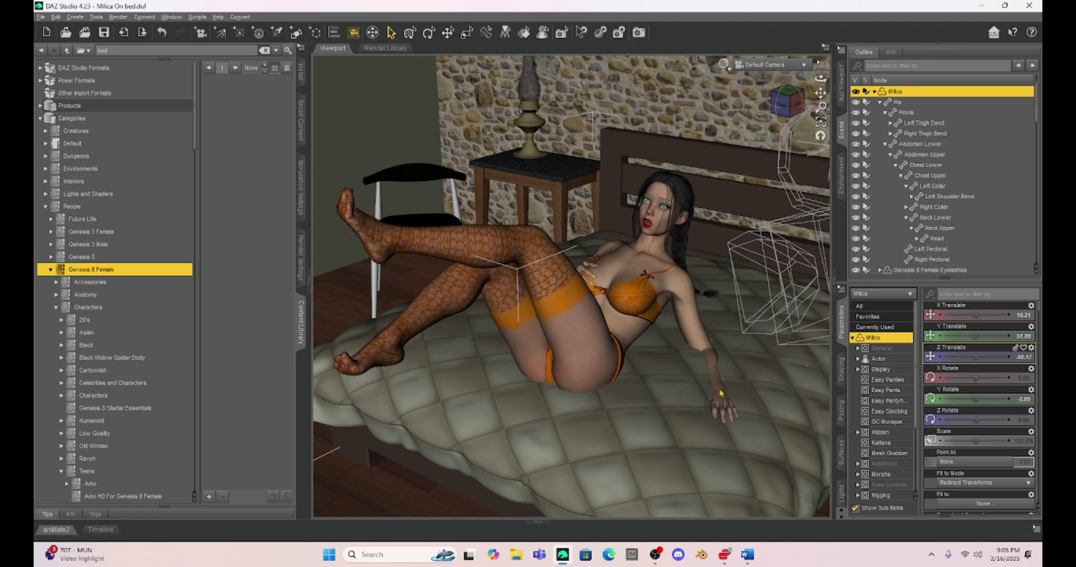
drag(975, 335, 971, 336)
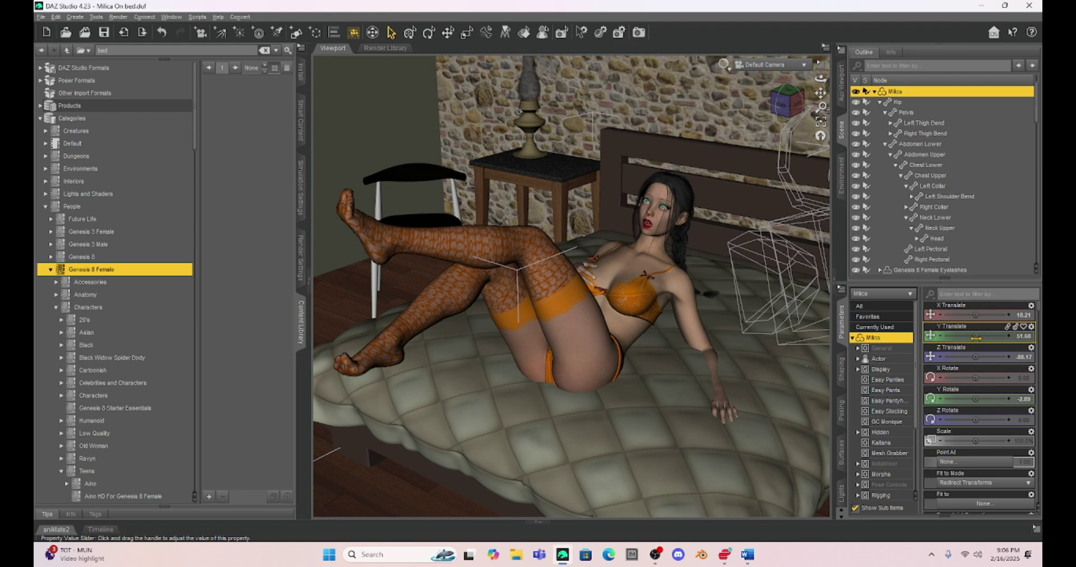
mouse_move(974, 340)
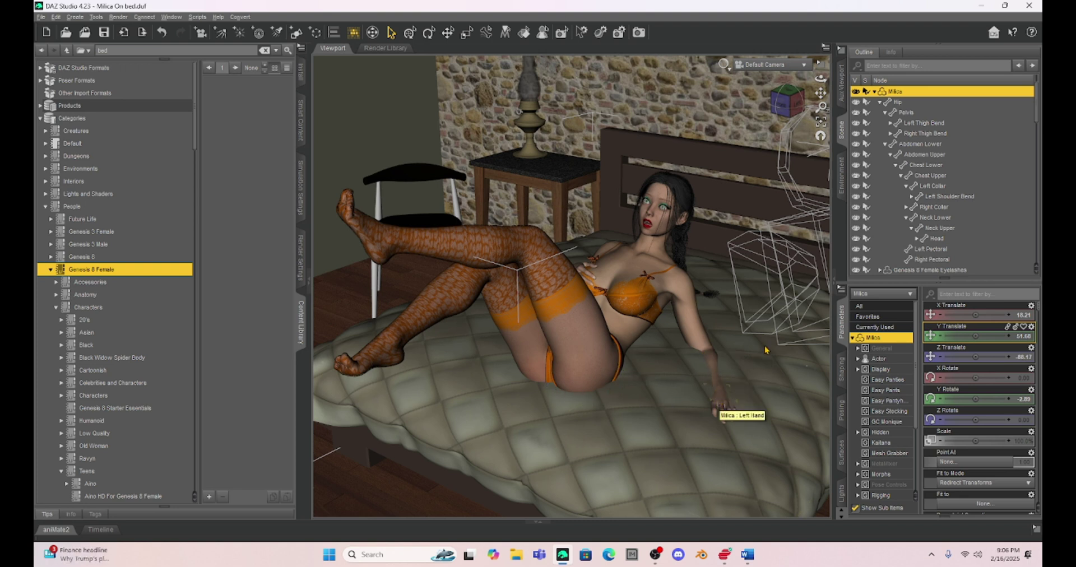
Step: Collapse the Scene outline, add the Quilt to the figure's selection, and open the File menu
click(875, 92)
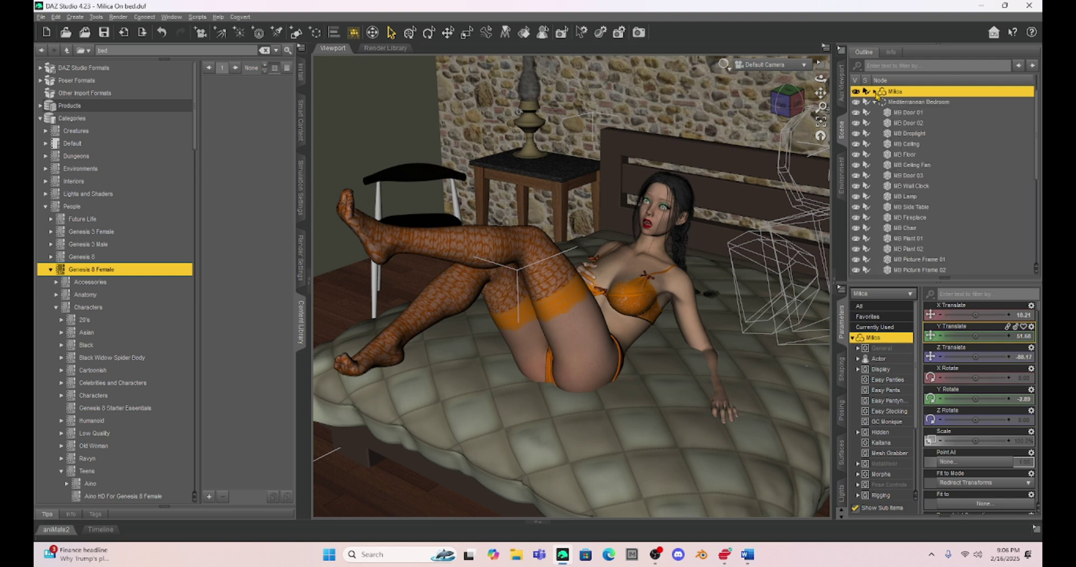
click(875, 102)
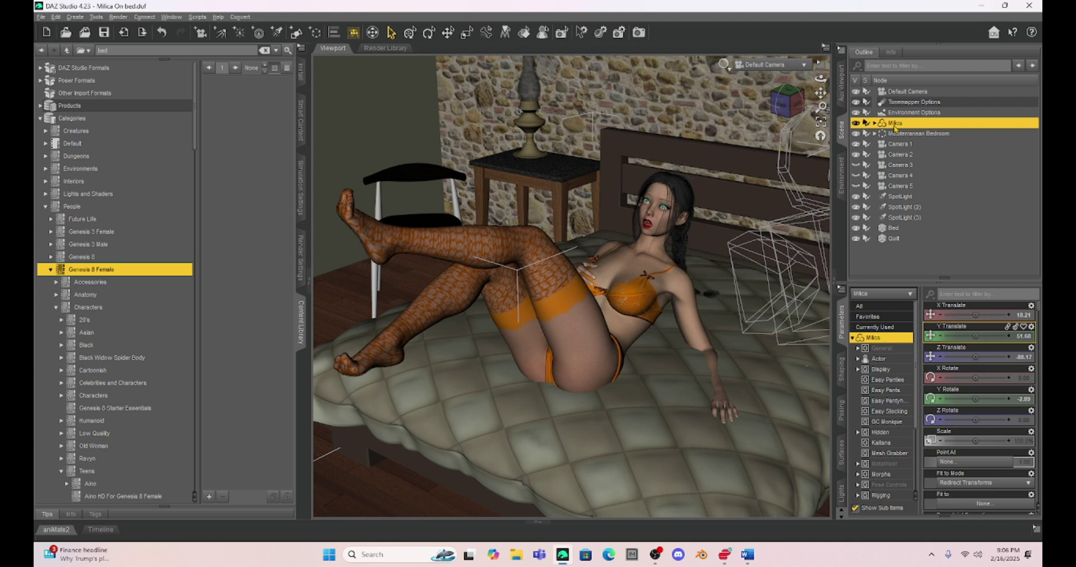
double_click(894, 124)
ctrl+click(895, 239)
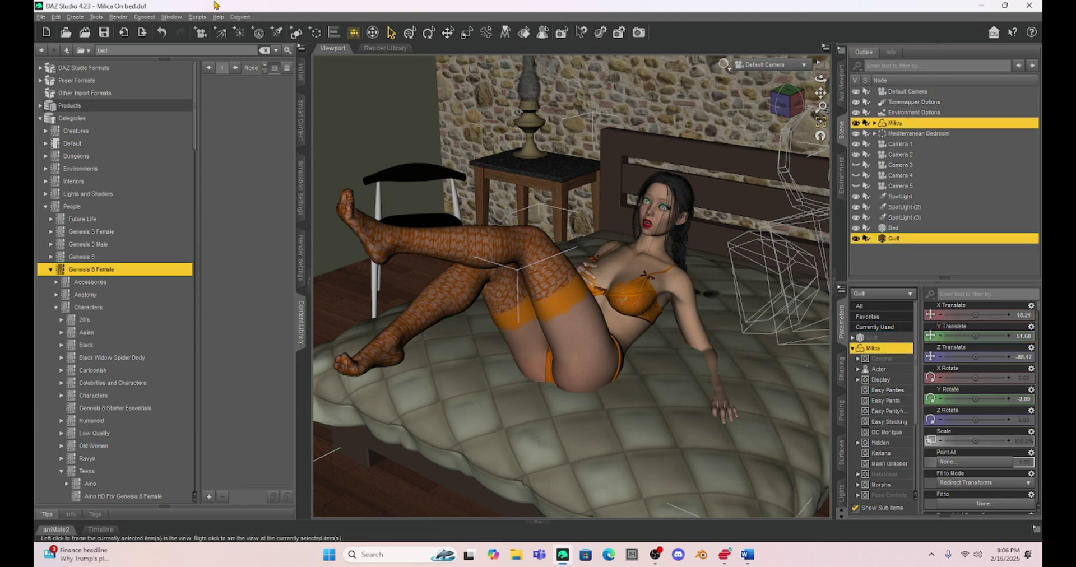
click(41, 17)
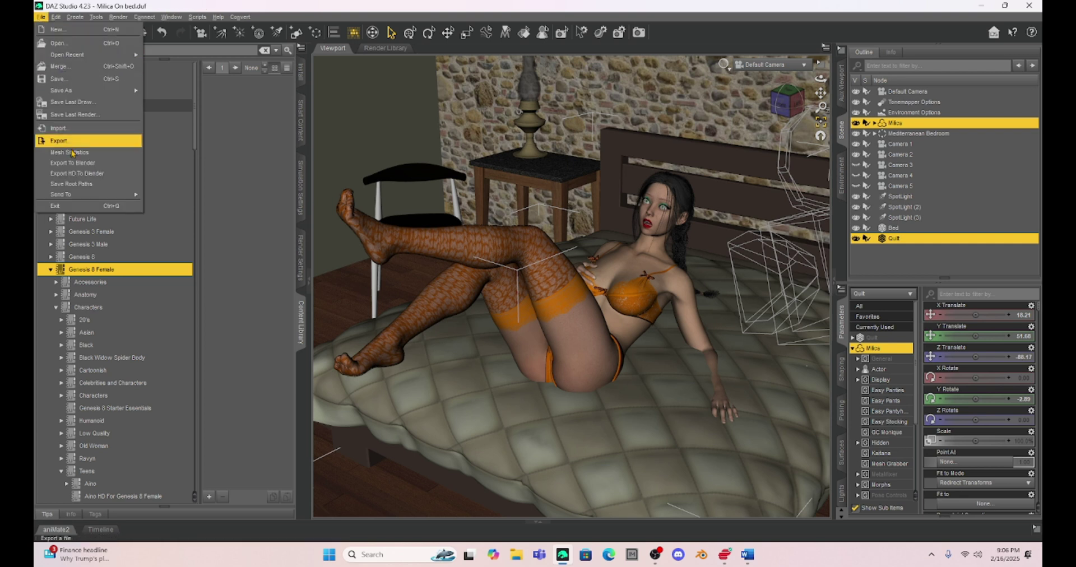
Step: Send the figure and Quilt to Hexagon and dismiss the Hexagon News dialog
mouse_move(77, 194)
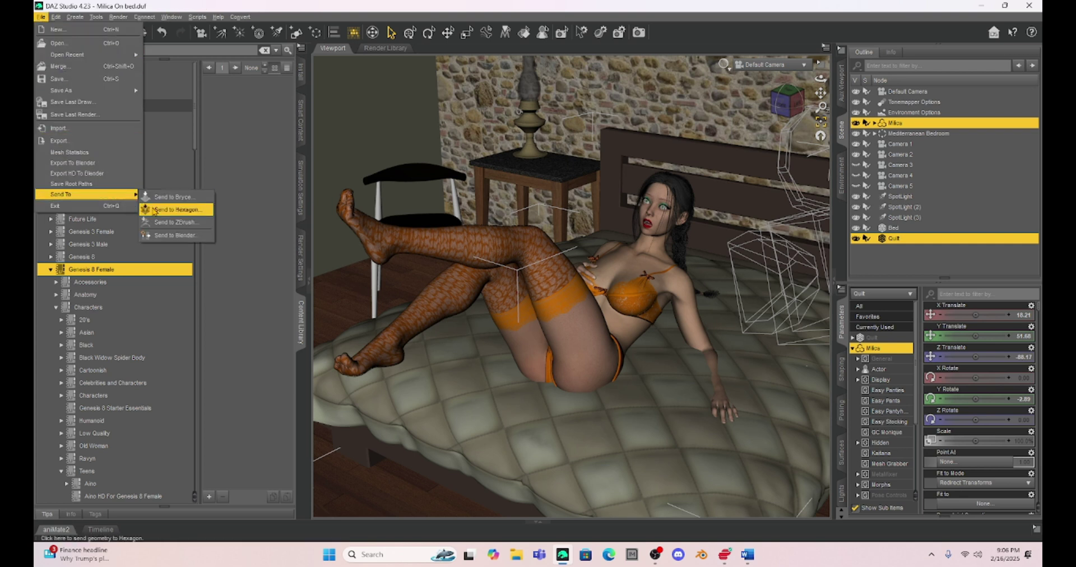
click(175, 211)
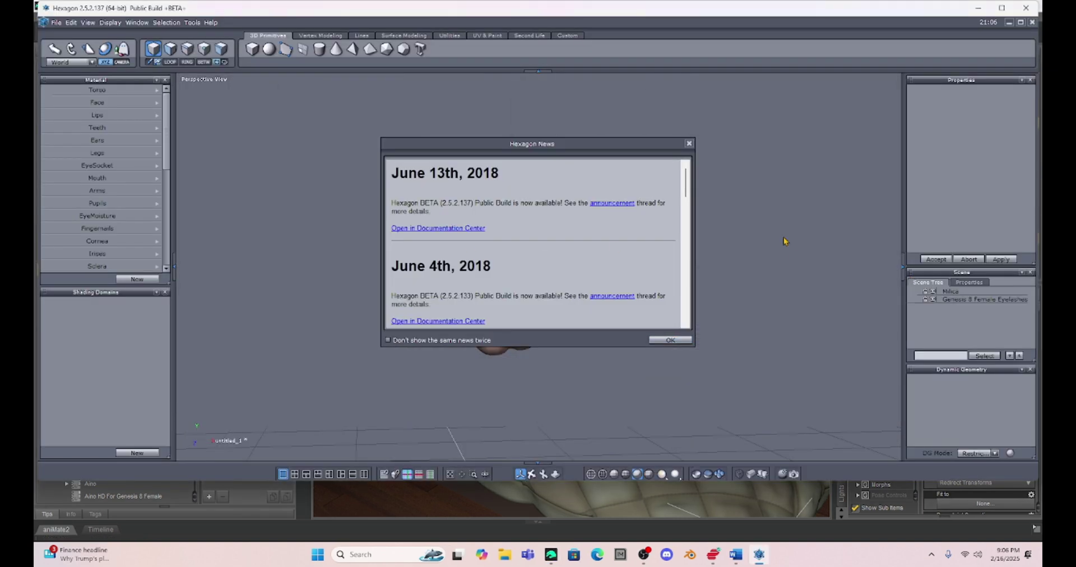
click(670, 340)
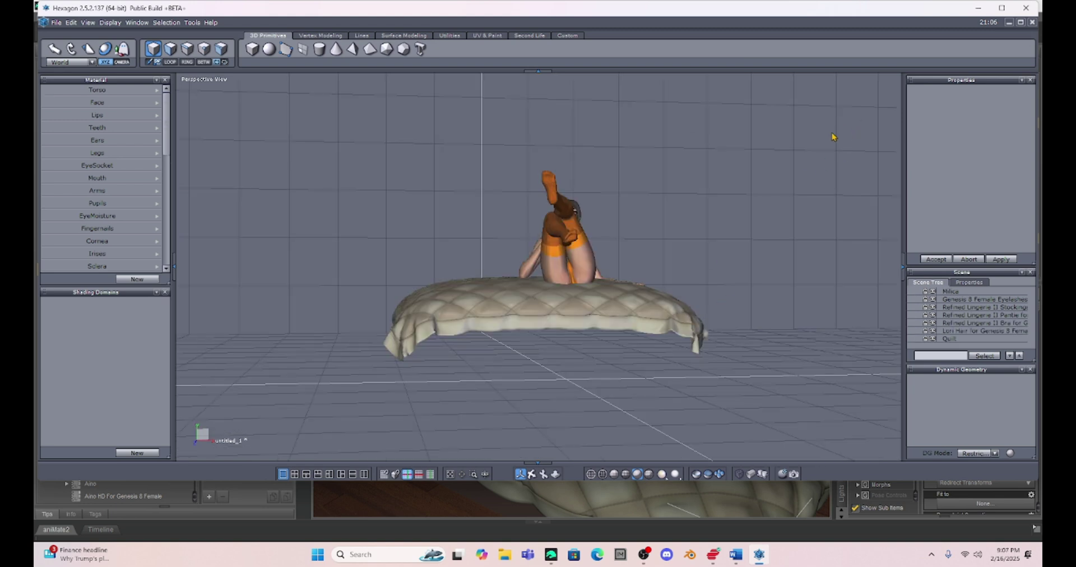
Step: Orbit and zoom the Perspective view in close over the legs and quilt
right_drag(833, 136, 718, 221)
scroll(542, 259, up, 3)
right_drag(543, 259, 671, 199)
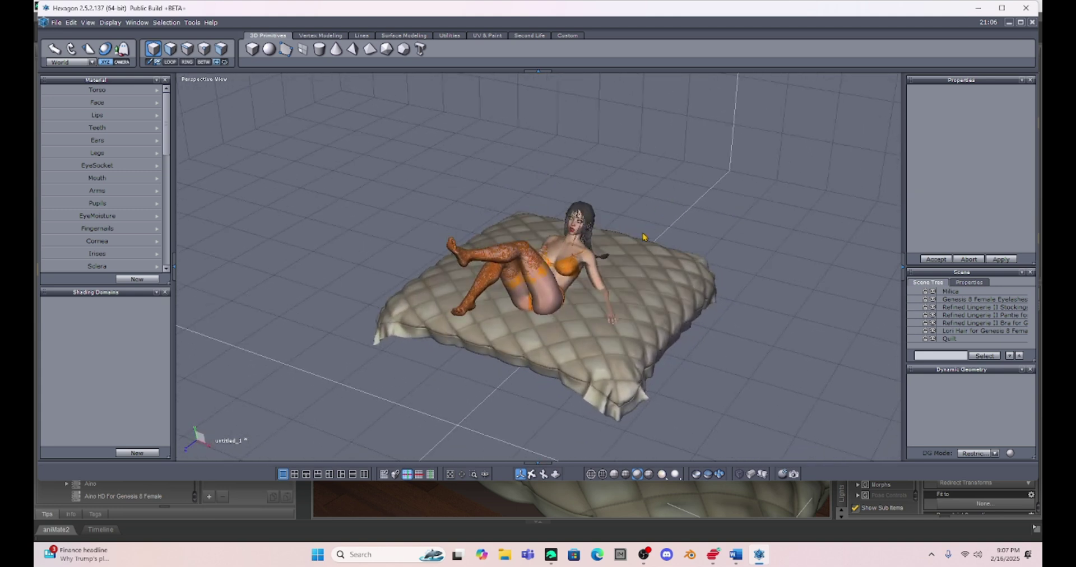
scroll(645, 238, down, 3)
scroll(651, 238, up, 6)
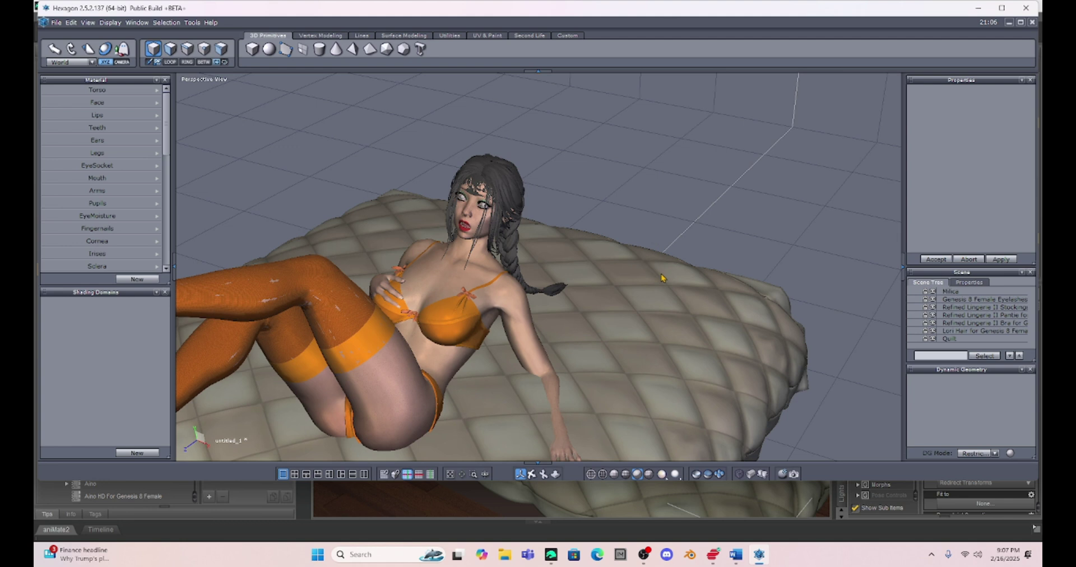
right_drag(663, 278, 751, 130)
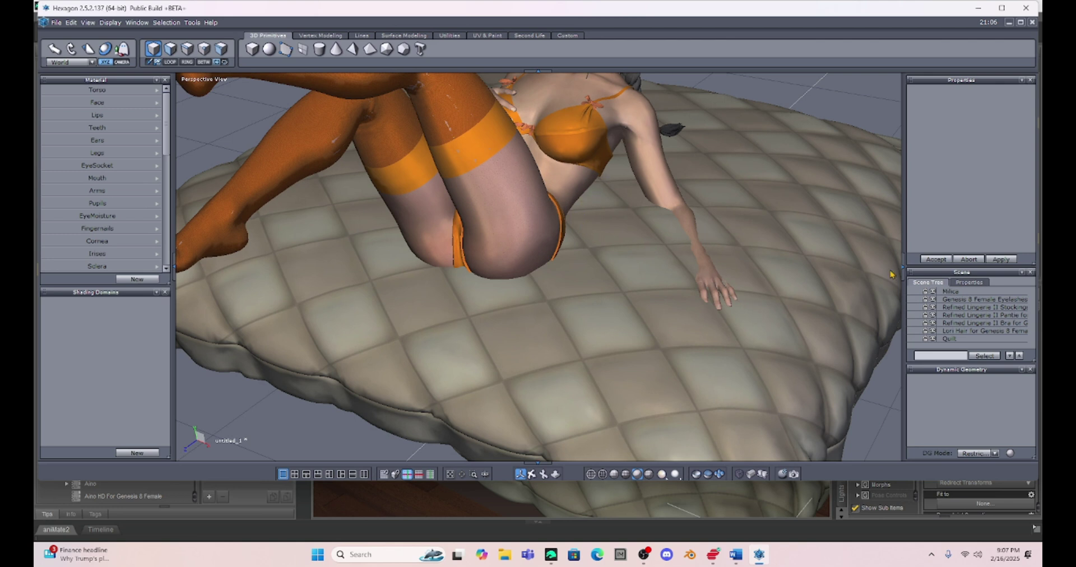
Step: Select the Quilt, enable Soft Selection, and choose the Translate manipulator with Select Faces mode
click(950, 340)
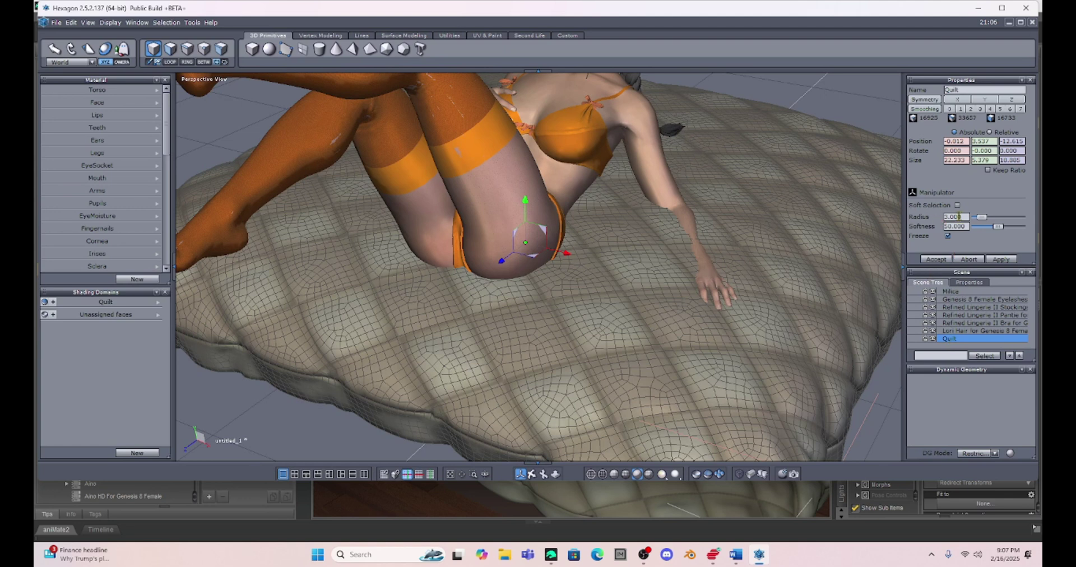
click(958, 206)
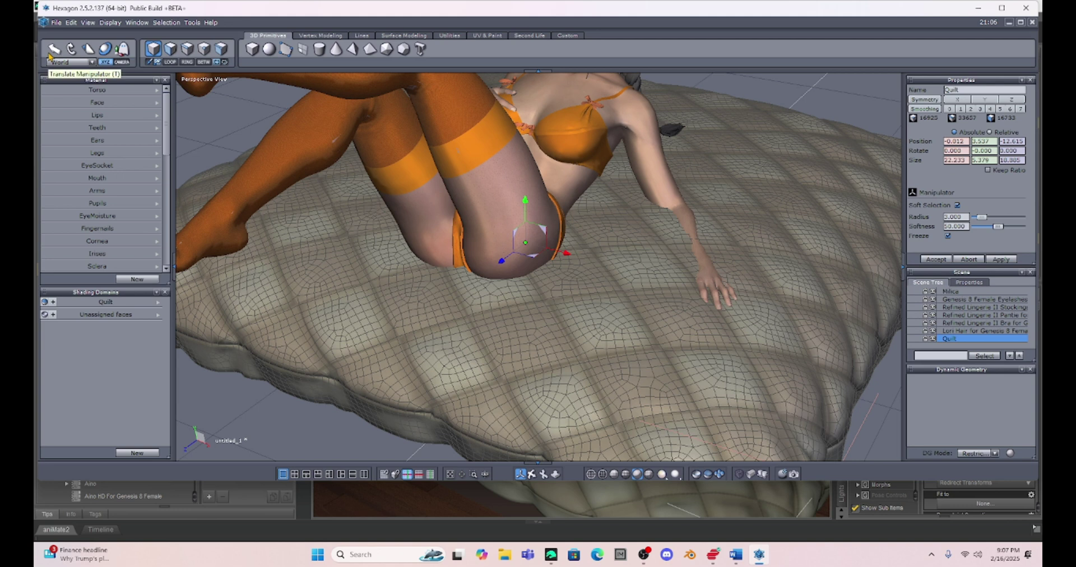
click(54, 50)
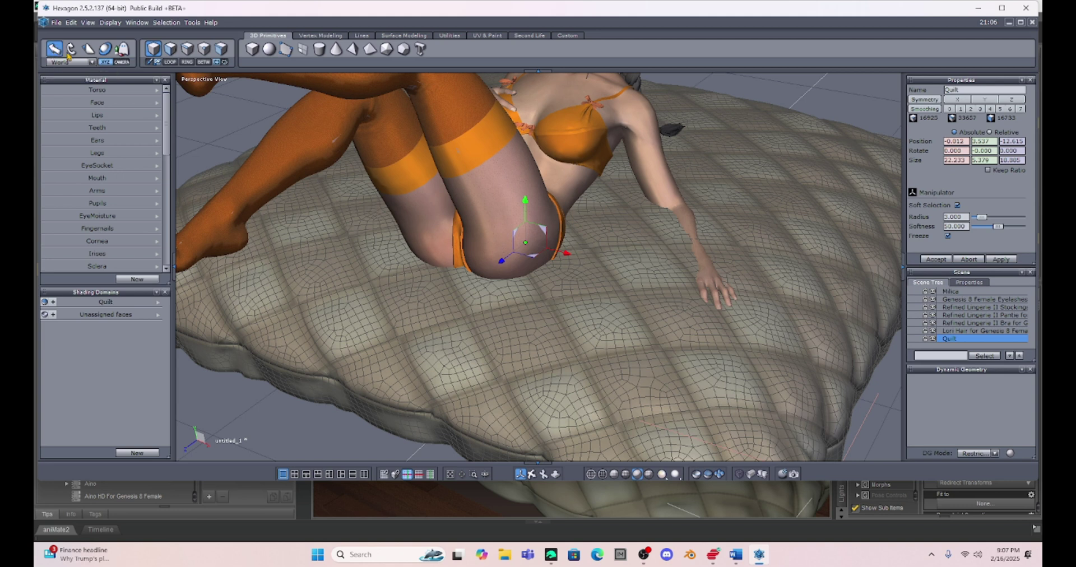
click(170, 50)
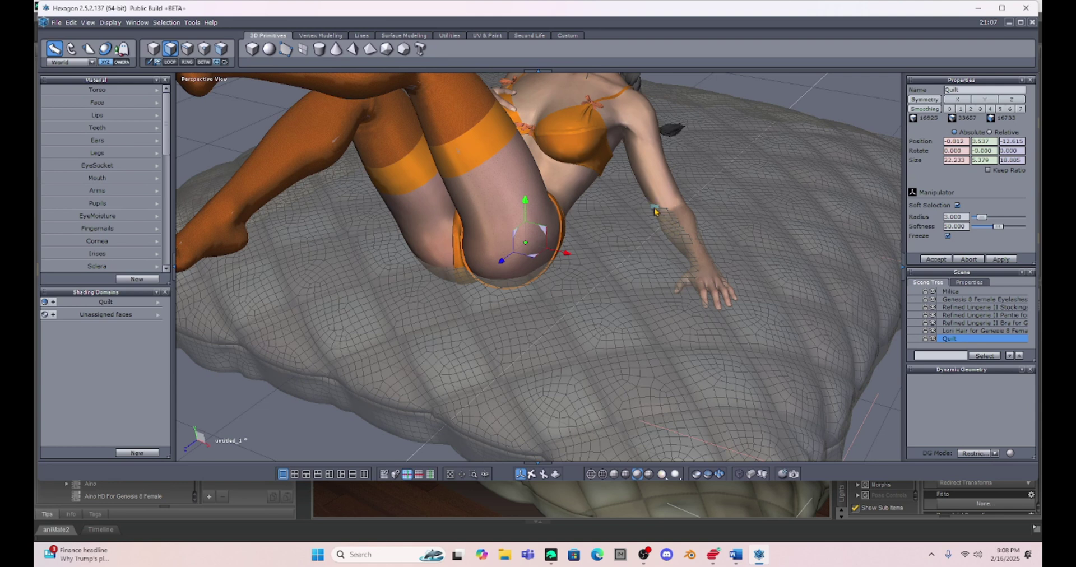
Step: Paint-select the quilt faces under the left arm, back of the hand and fingertips
mouse_move(655, 211)
mouse_down()
mouse_move(680, 245)
mouse_move(677, 294)
mouse_move(723, 306)
mouse_move(735, 292)
mouse_move(685, 210)
mouse_move(655, 207)
mouse_move(694, 298)
mouse_move(713, 312)
mouse_move(727, 300)
mouse_move(700, 293)
mouse_move(660, 212)
mouse_move(680, 206)
mouse_move(698, 222)
mouse_up()
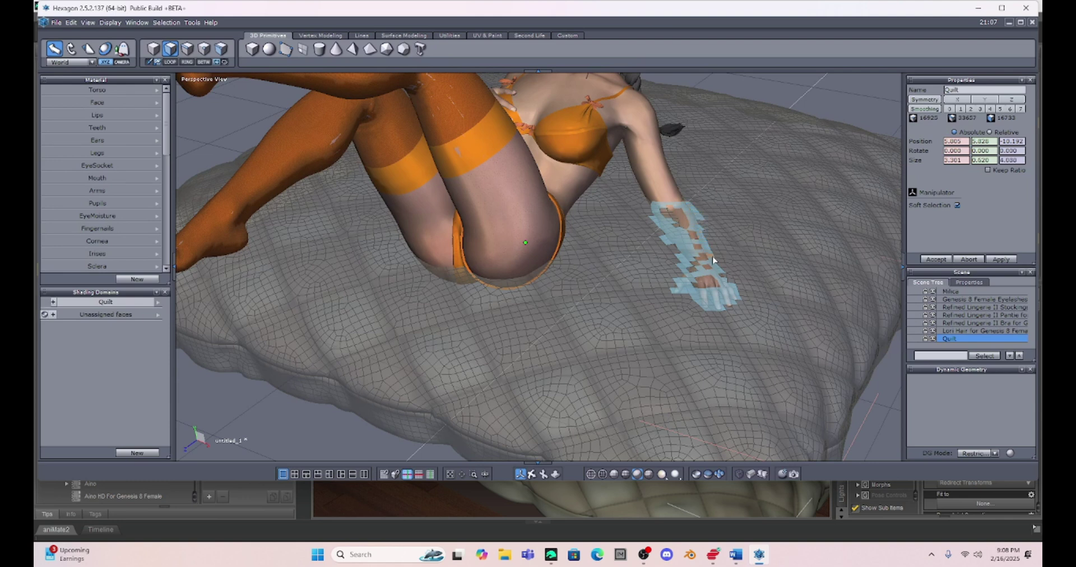
mouse_move(722, 276)
mouse_down()
mouse_move(698, 287)
mouse_move(714, 278)
mouse_move(693, 267)
mouse_move(696, 259)
mouse_move(710, 271)
mouse_move(690, 230)
mouse_move(710, 266)
mouse_move(702, 257)
mouse_move(685, 279)
mouse_move(686, 256)
mouse_move(659, 215)
mouse_move(684, 216)
mouse_move(687, 228)
mouse_move(654, 219)
mouse_up()
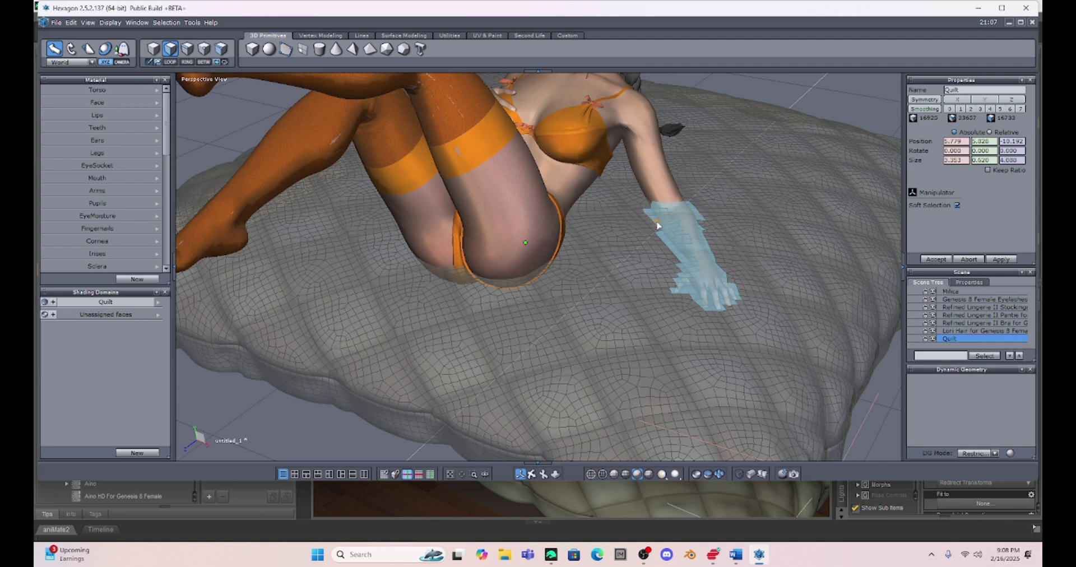
mouse_move(724, 302)
mouse_down()
mouse_move(736, 308)
mouse_move(732, 286)
mouse_move(703, 271)
mouse_up()
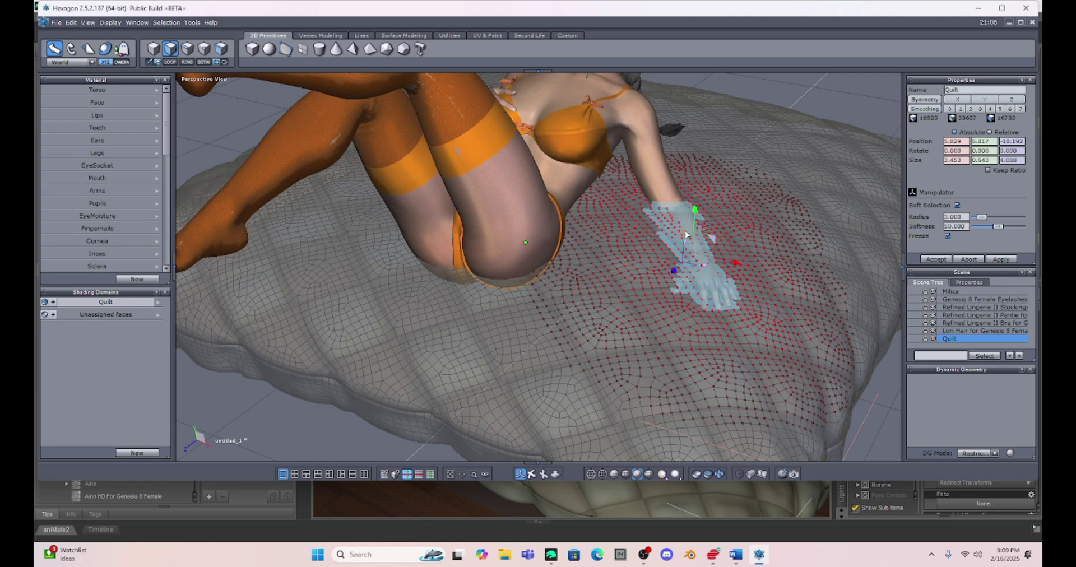
Step: Set the soft-selection radius to 1.144 and push the quilt faces under the hand down to Y 0.291
mouse_move(982, 222)
mouse_down()
mouse_move(997, 224)
mouse_move(980, 220)
mouse_up()
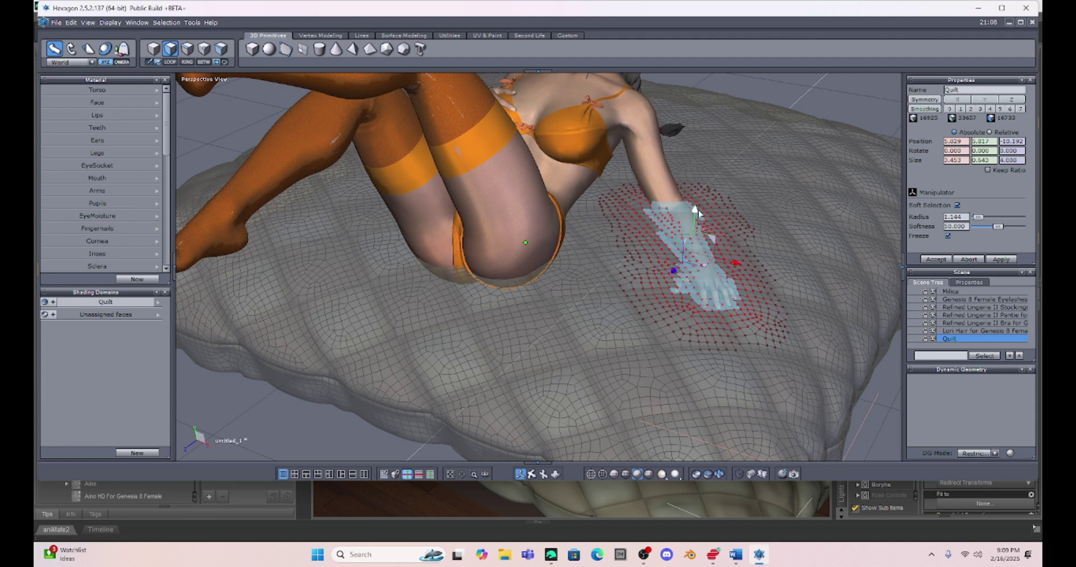
drag(696, 211, 699, 236)
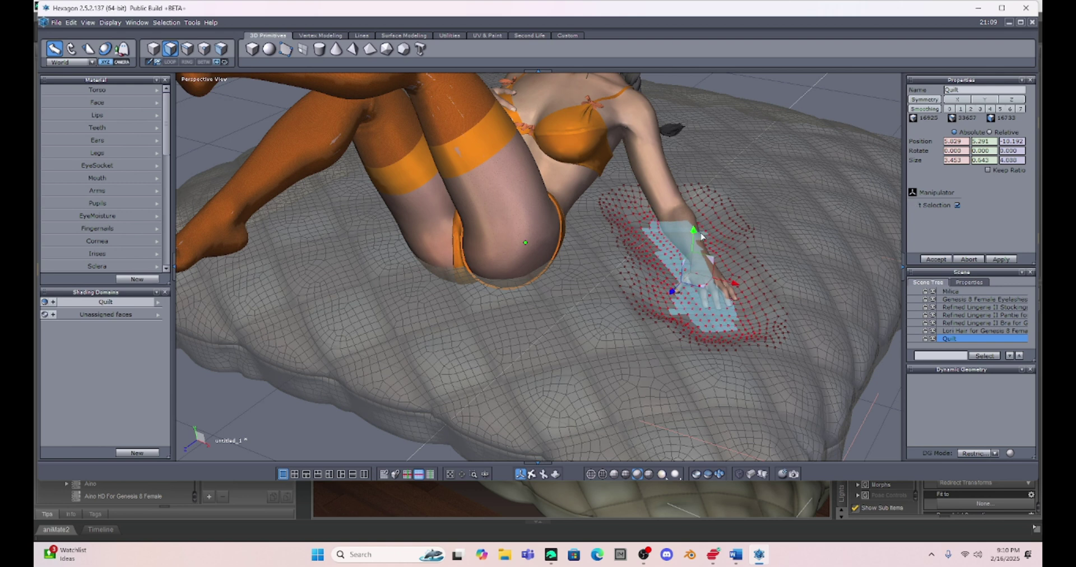
Step: Pick the quilt face beneath the figure's hip as the new soft-selection patch
click(459, 336)
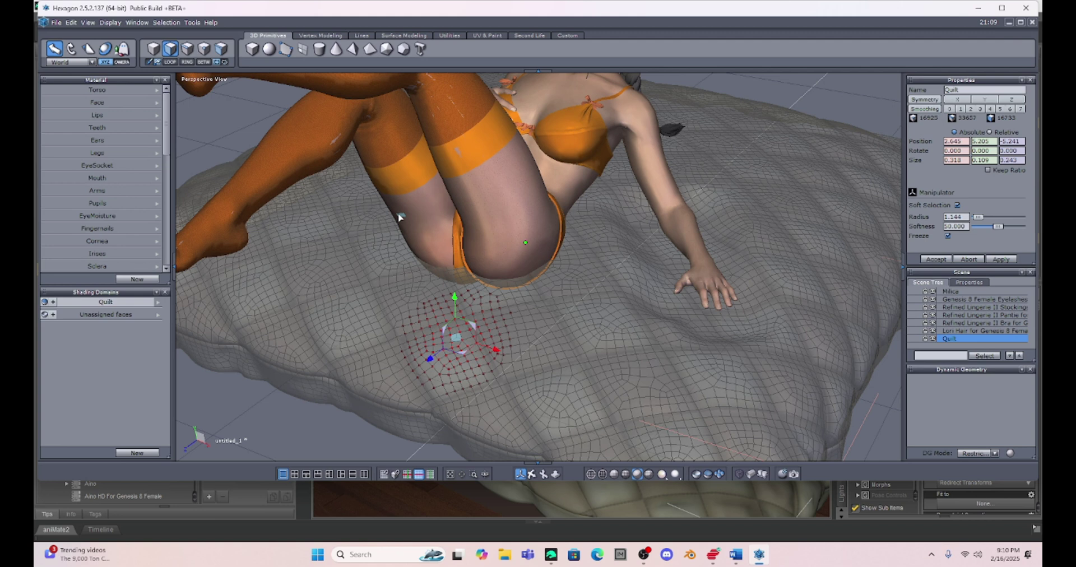
Step: Send the edited quilt from Hexagon to DAZ Studio's Hexagon Bridge dialog
click(56, 23)
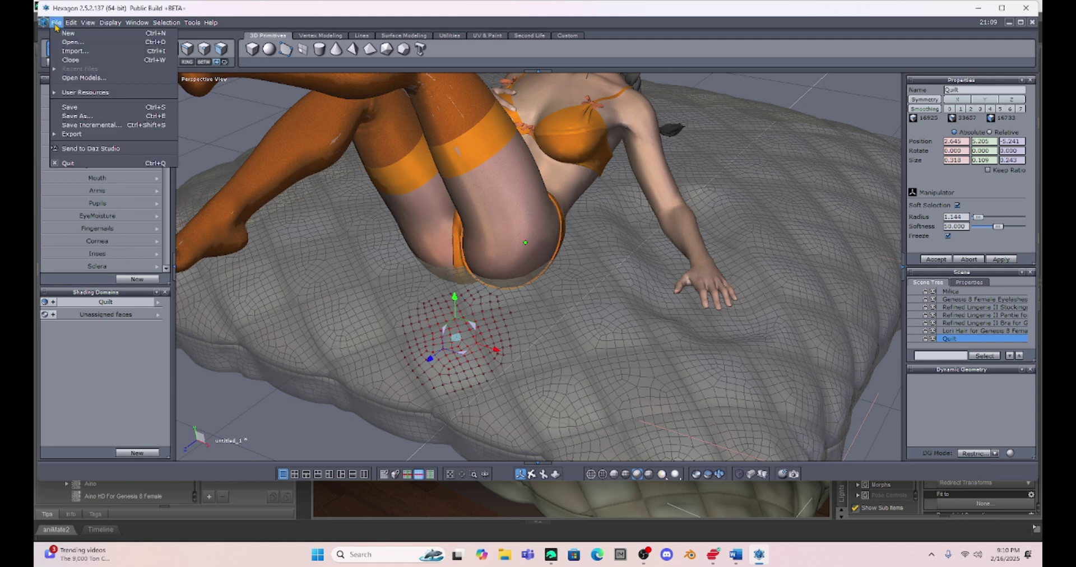
click(90, 149)
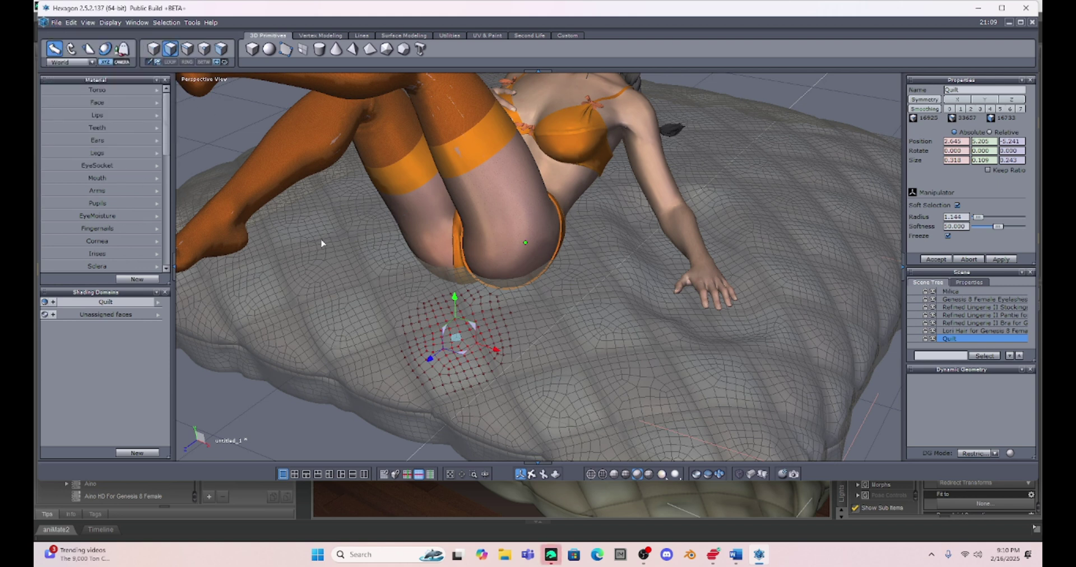
mouse_move(551, 556)
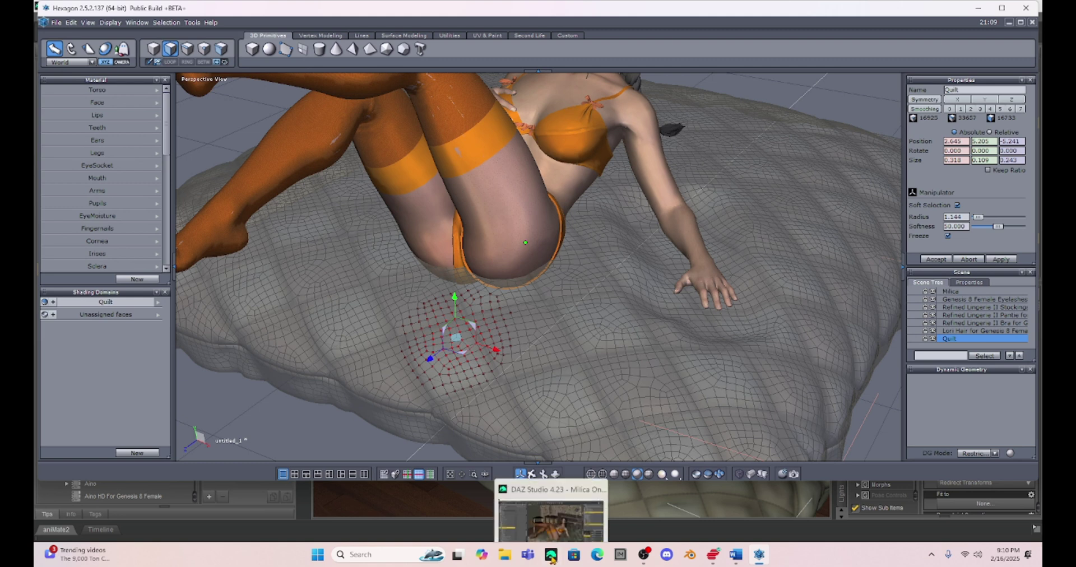
click(553, 512)
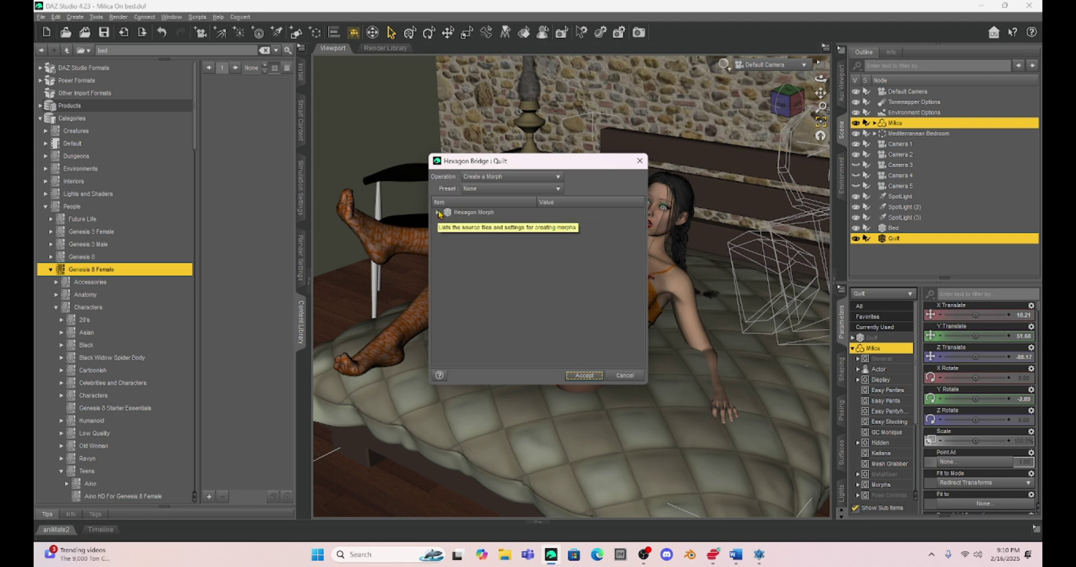
Step: Name the morph 'Left Hand Depression', set Reverse Deformations to Yes, and create it
click(438, 213)
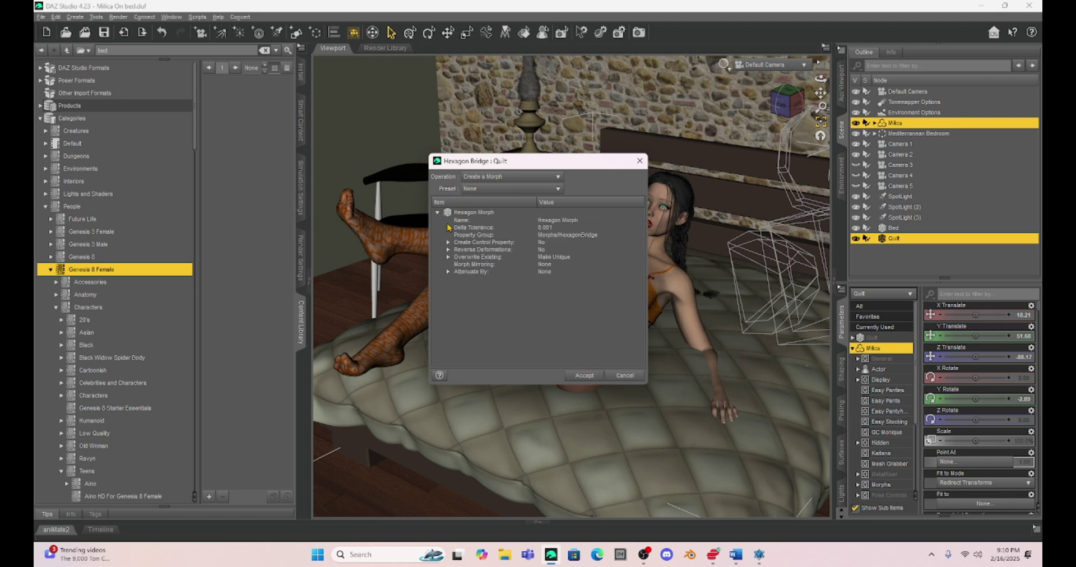
double_click(556, 221)
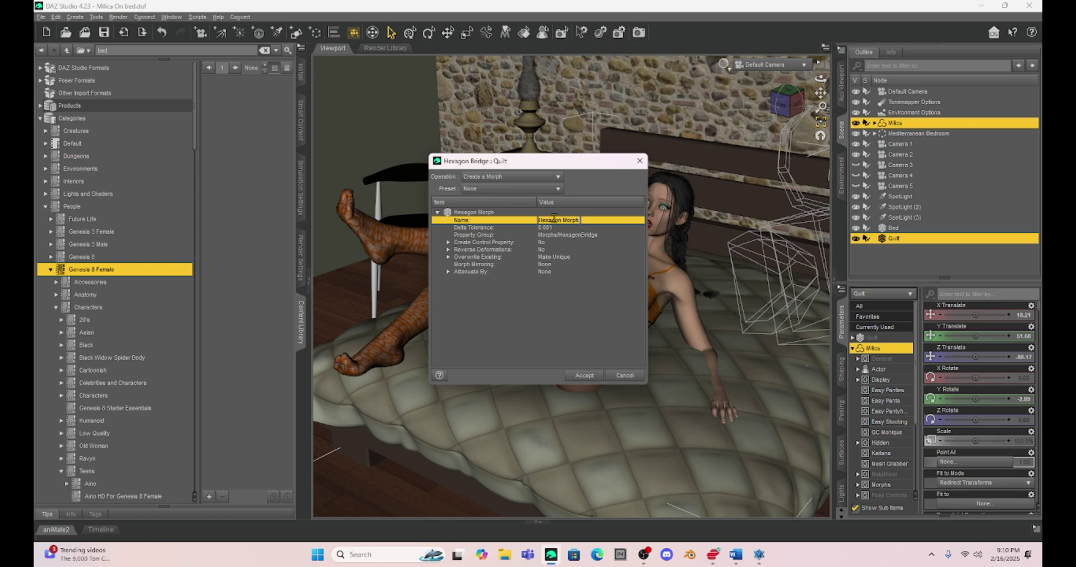
text(Left Hand Depression)
click(541, 250)
click(543, 251)
click(555, 261)
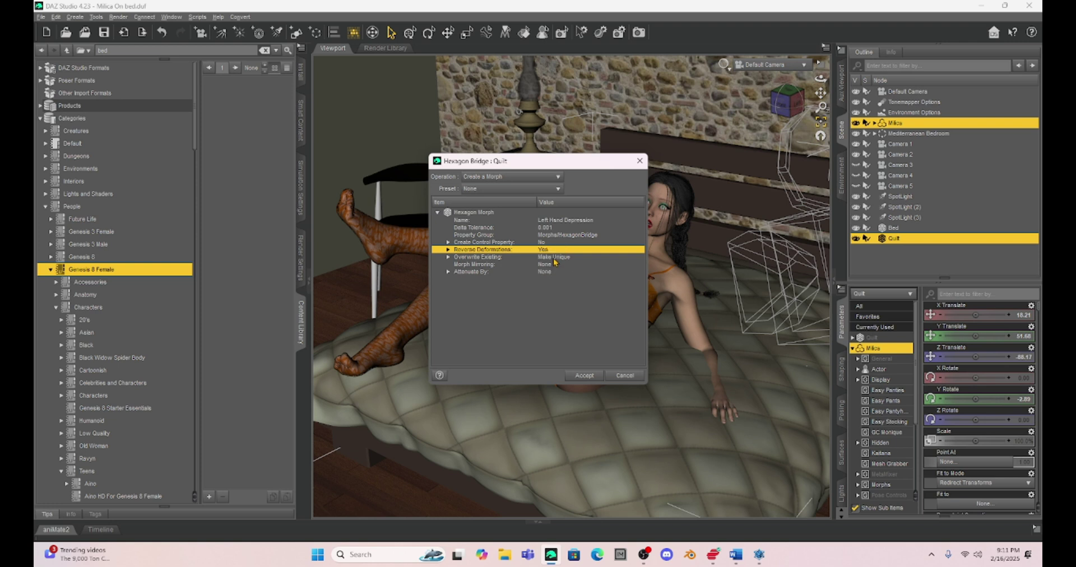
click(593, 379)
click(609, 375)
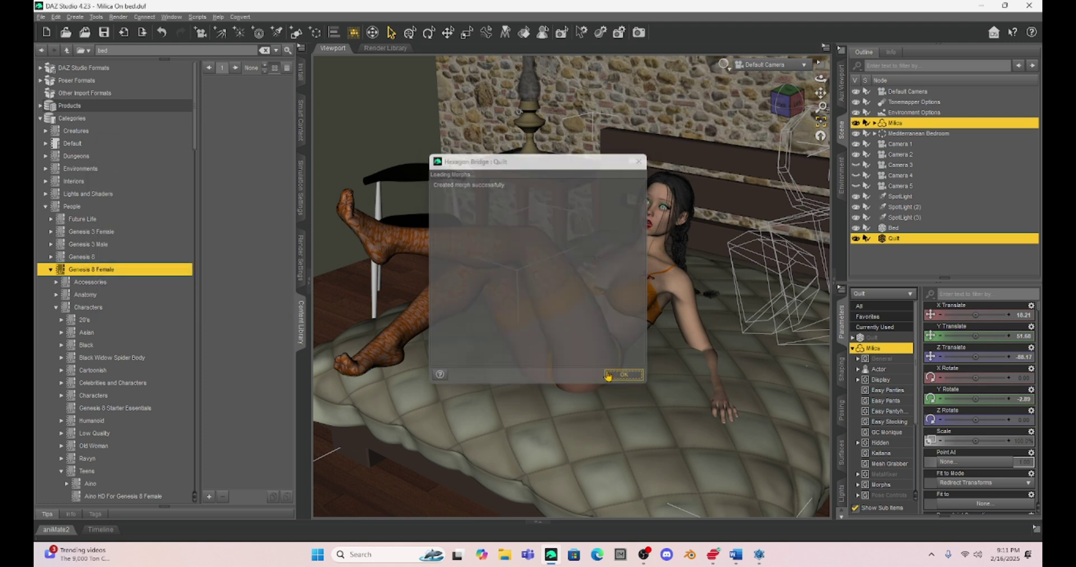
Step: Select the Quilt and dial its Left Hand Depression morph to 39.2% in Morphs
click(894, 240)
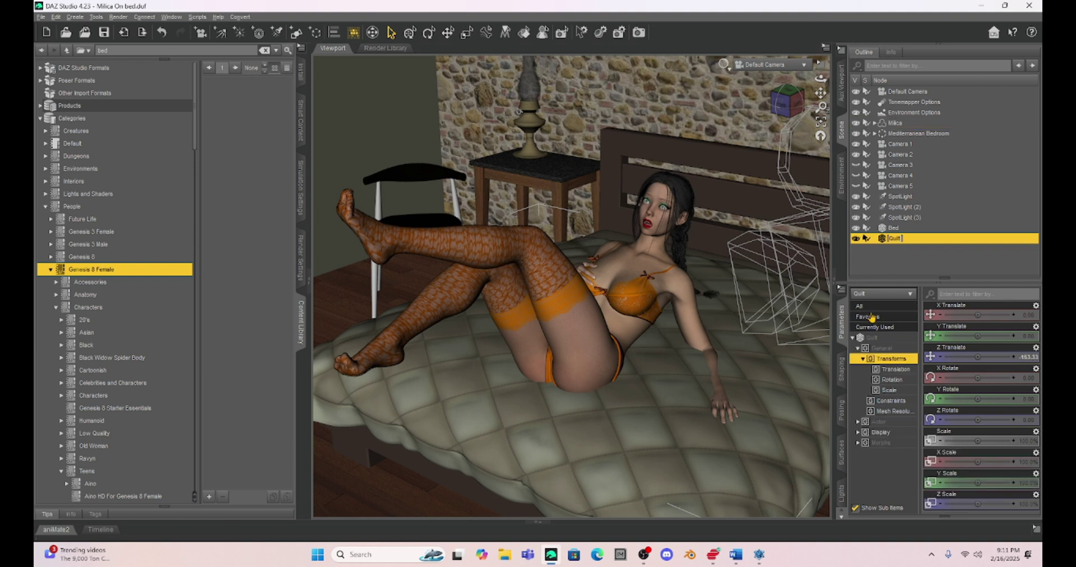
click(875, 448)
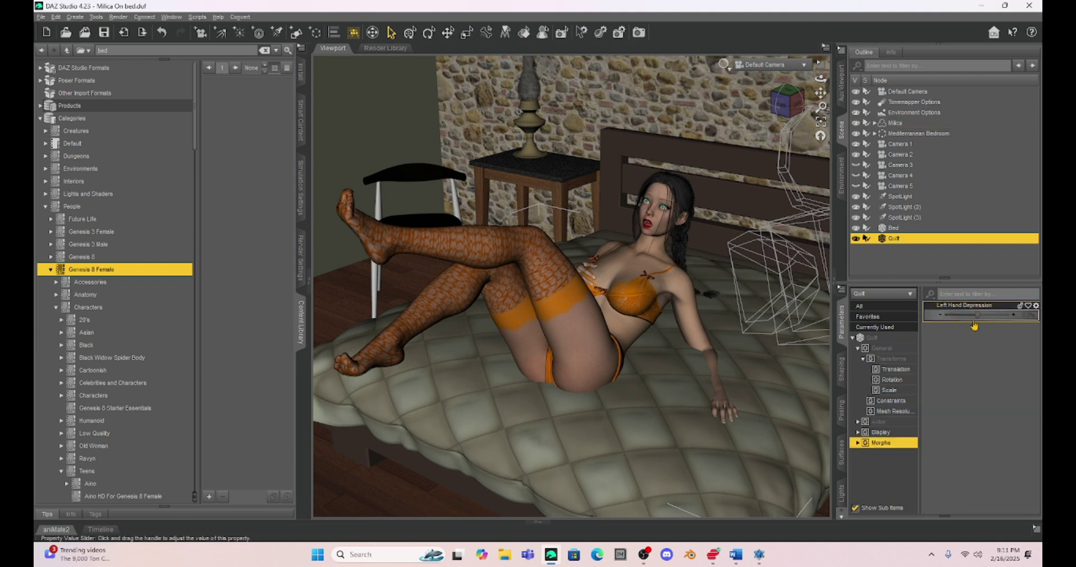
mouse_move(977, 315)
mouse_down()
mouse_move(1036, 327)
mouse_move(993, 321)
mouse_up()
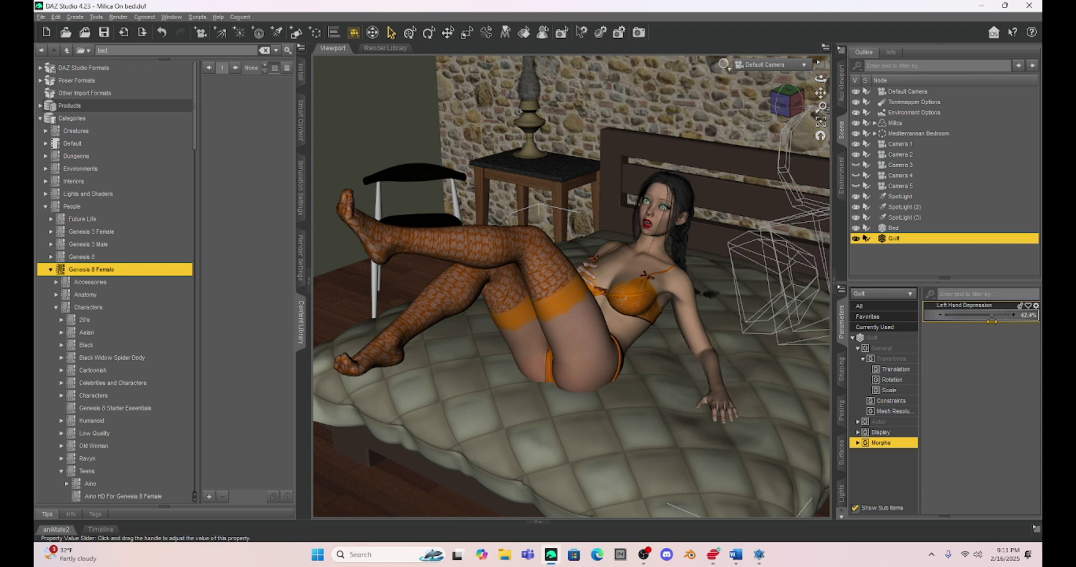
drag(992, 321, 993, 328)
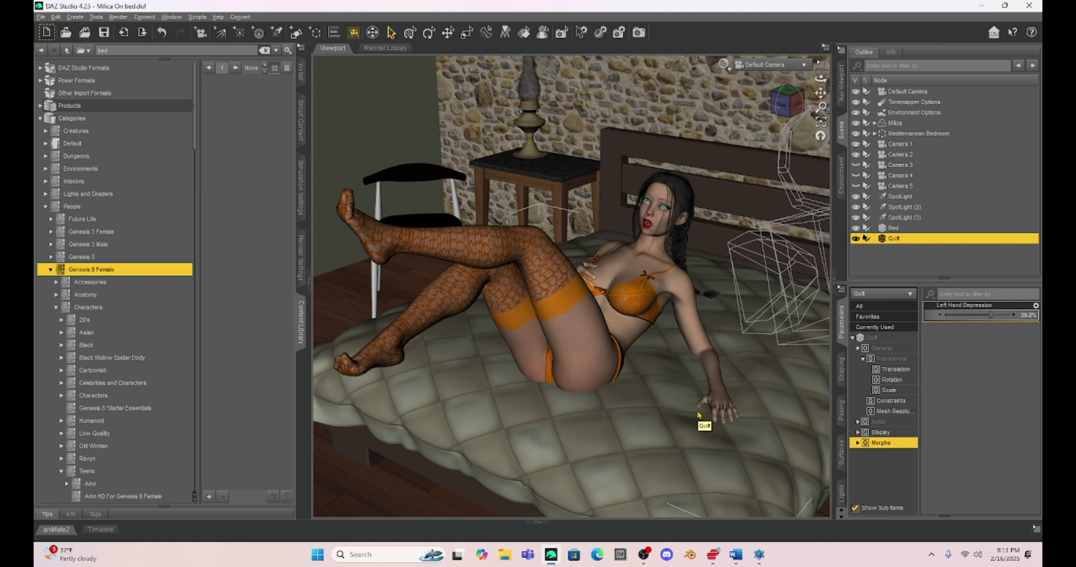
Step: Quit Hexagon, answering its closing prompts
click(760, 555)
click(1027, 8)
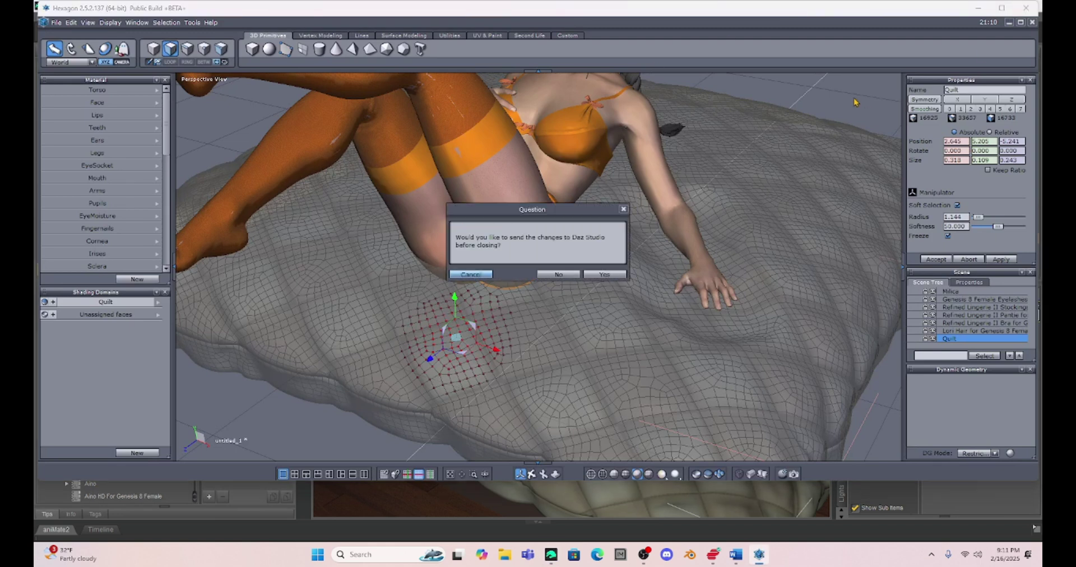
click(563, 274)
click(563, 274)
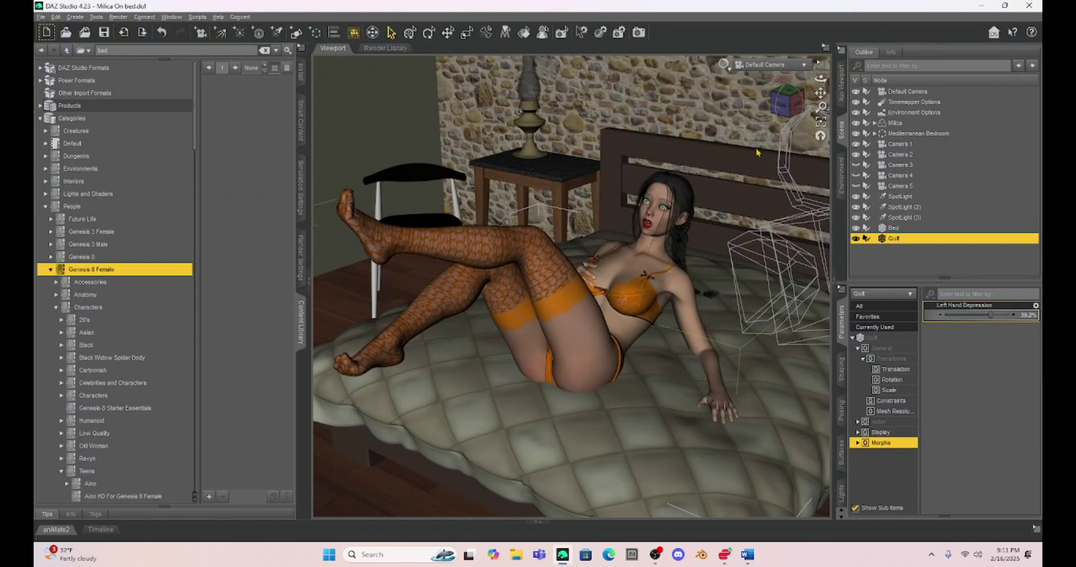
Step: Select Milica and the Quilt and send them to Hexagon again
click(900, 125)
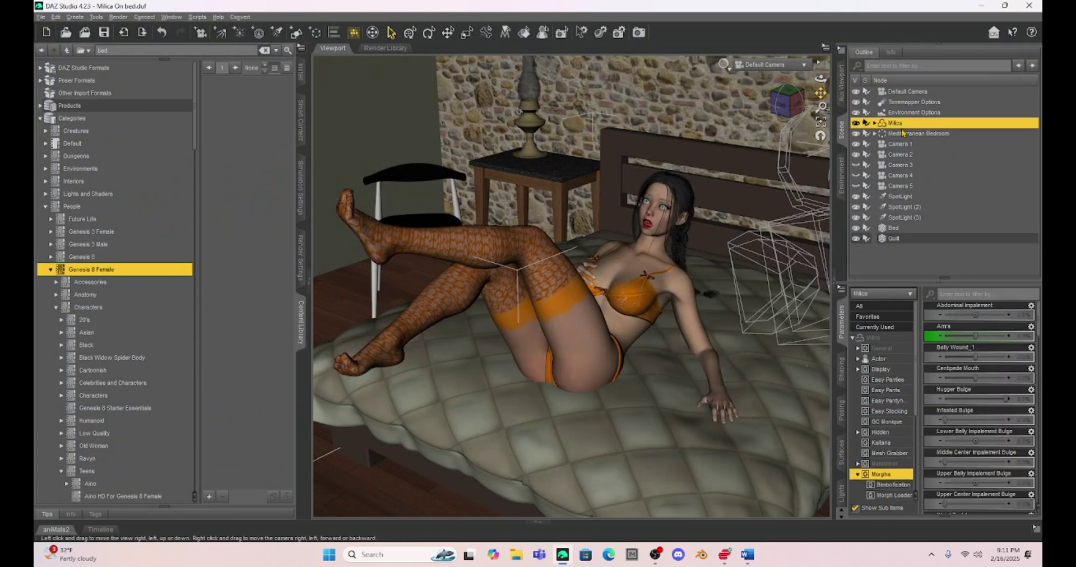
ctrl+click(900, 240)
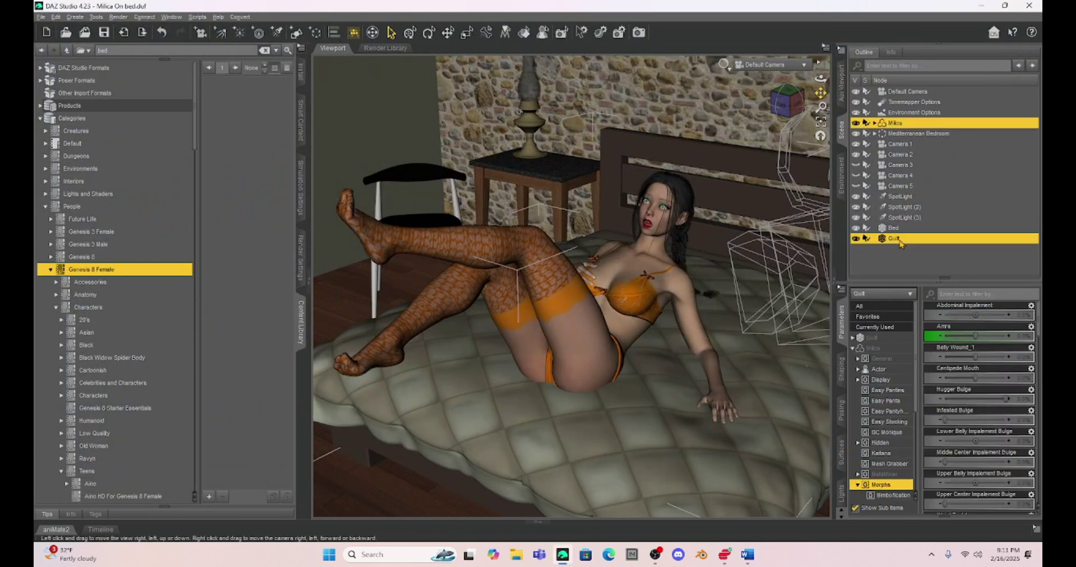
click(42, 17)
mouse_move(94, 199)
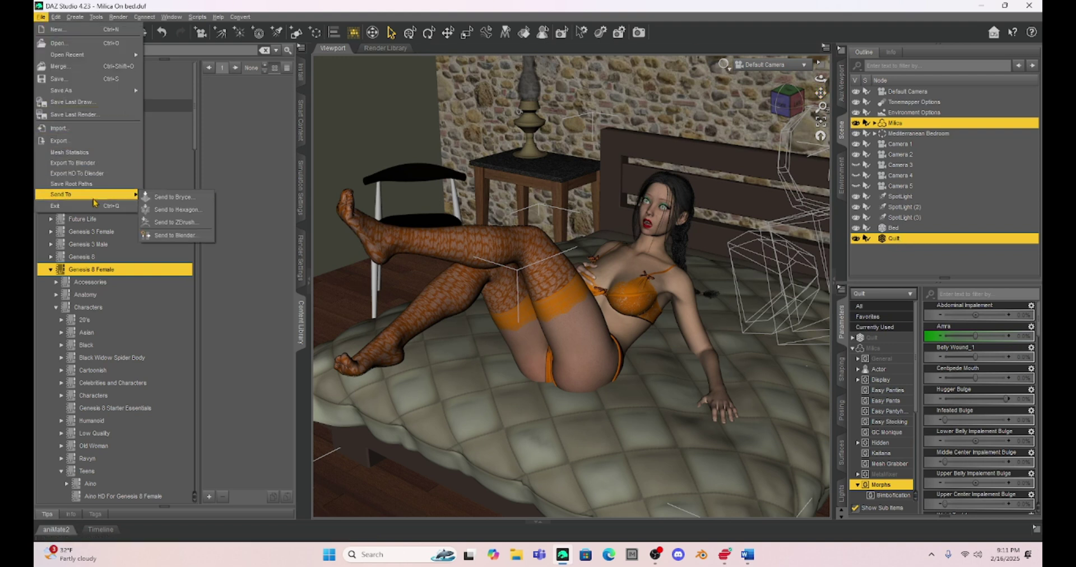
click(159, 210)
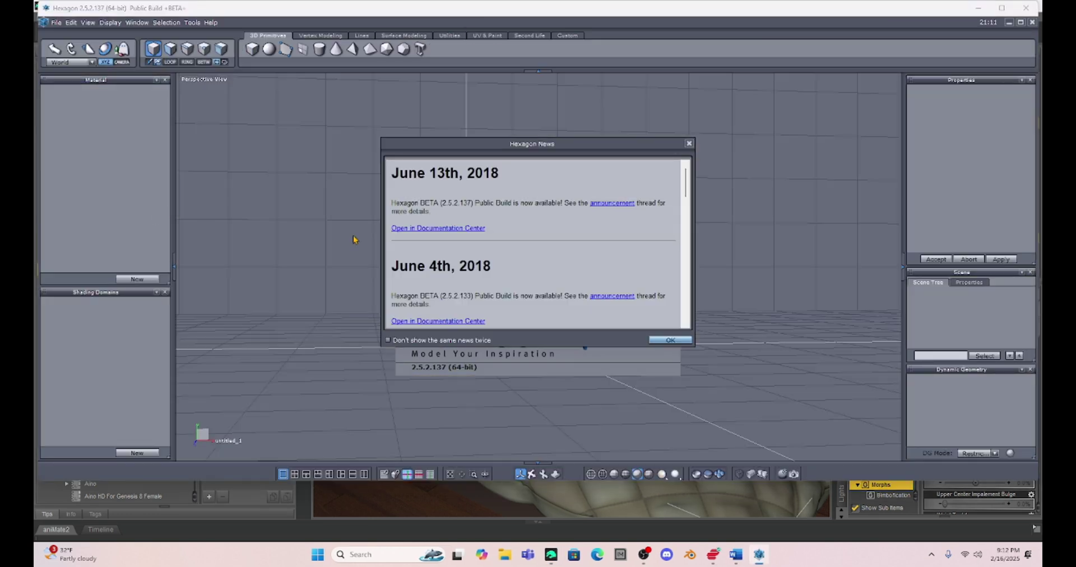
Step: Select the imported Quilt and enable soft selection at radius 2.000, softness 50.000
key(Return)
middle_drag(827, 164, 635, 227)
scroll(603, 323, down, 3)
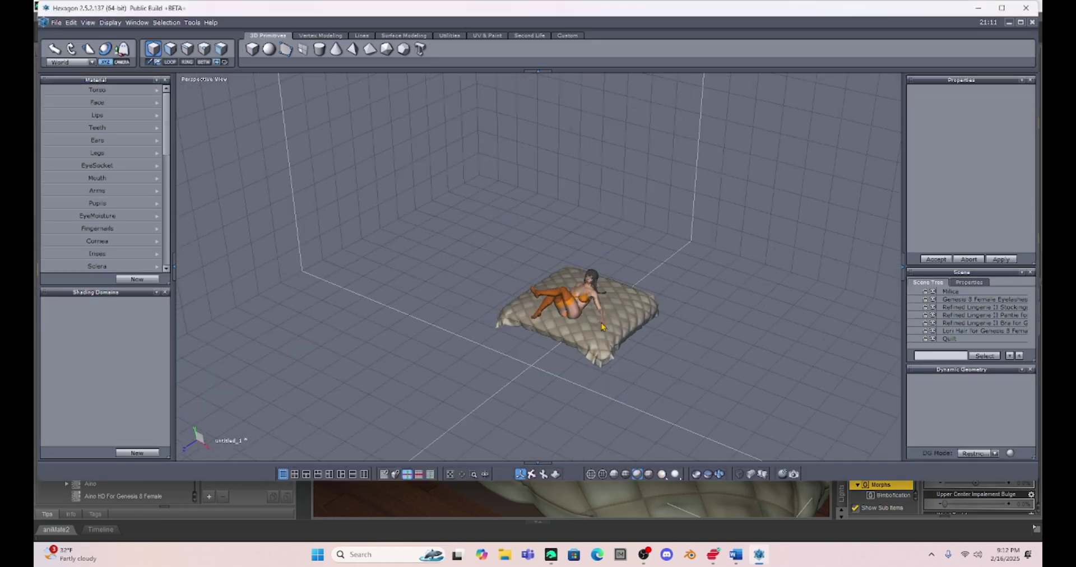
scroll(601, 320, up, 8)
middle_drag(618, 304, 885, 156)
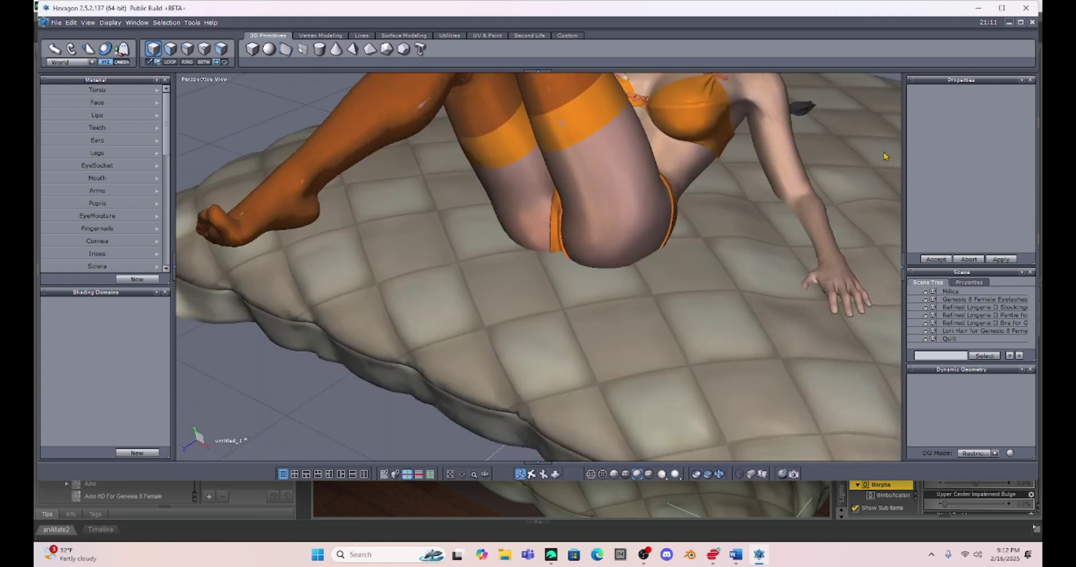
click(948, 339)
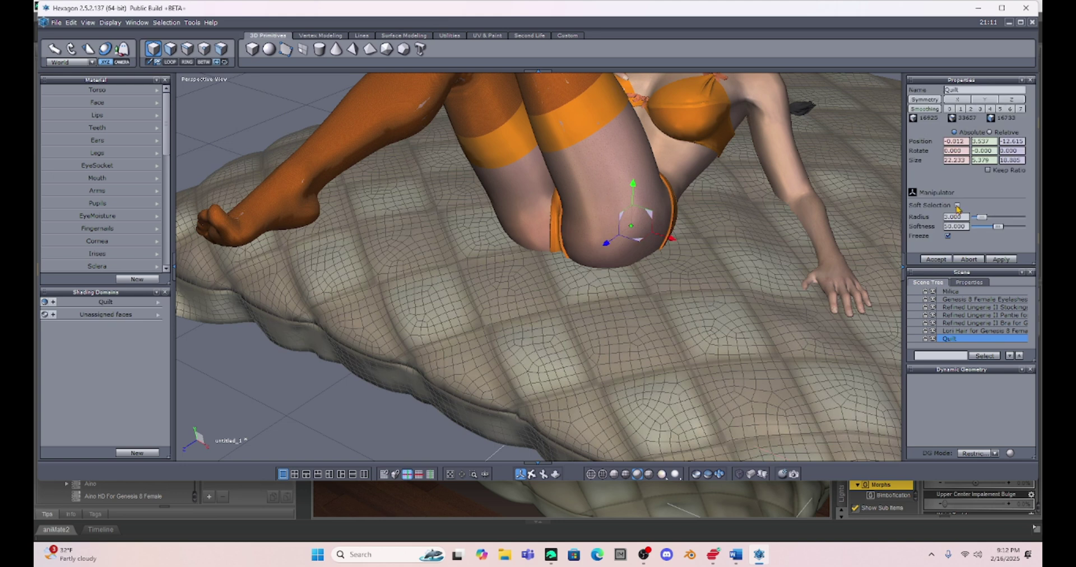
click(957, 206)
click(55, 49)
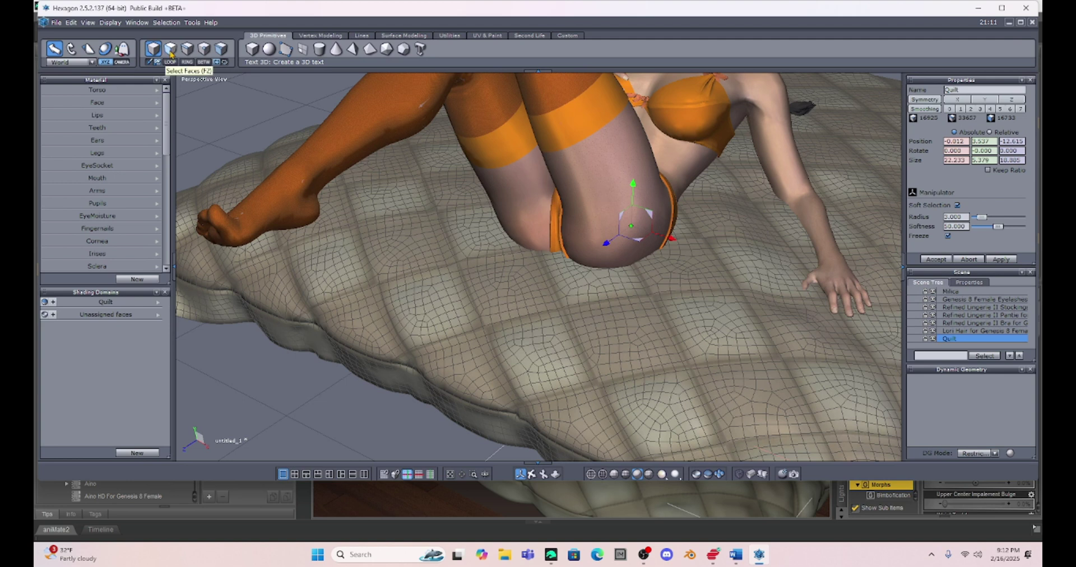
Step: Paint-select the quilt faces beneath the figure's thigh and buttocks in face mode
click(170, 49)
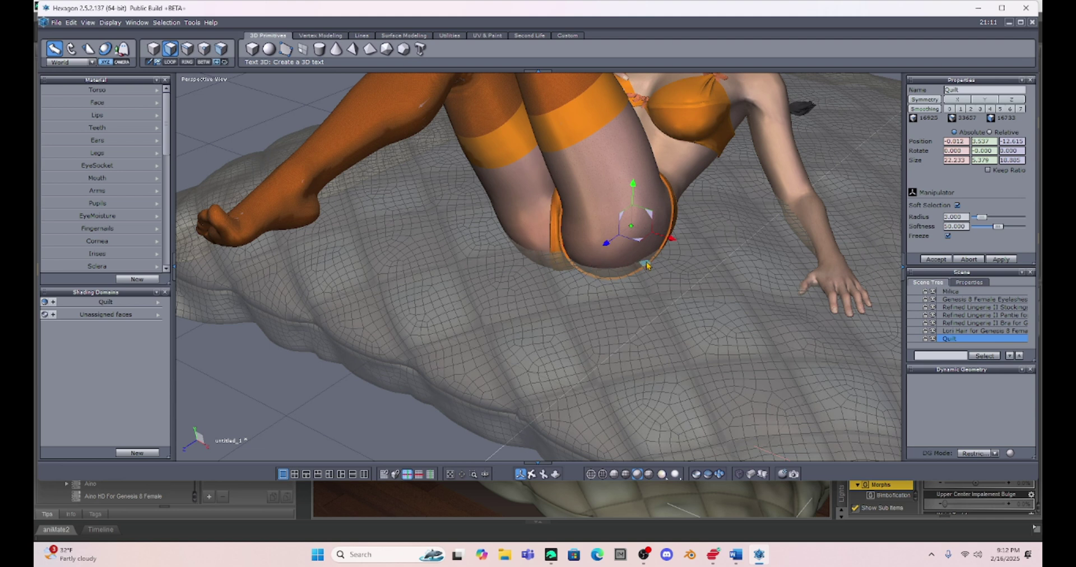
mouse_move(657, 259)
mouse_down()
mouse_move(595, 272)
mouse_move(521, 256)
mouse_move(502, 238)
mouse_move(581, 168)
mouse_move(642, 172)
mouse_move(683, 199)
mouse_move(654, 265)
mouse_move(565, 271)
mouse_move(509, 250)
mouse_move(502, 231)
mouse_move(559, 262)
mouse_move(637, 274)
mouse_move(647, 264)
mouse_move(677, 209)
mouse_move(669, 198)
mouse_move(575, 170)
mouse_move(537, 184)
mouse_move(510, 233)
mouse_move(520, 245)
mouse_move(598, 279)
mouse_move(626, 274)
mouse_move(659, 242)
mouse_move(664, 256)
mouse_move(663, 227)
mouse_move(652, 230)
mouse_move(663, 225)
mouse_move(661, 191)
mouse_move(587, 171)
mouse_up()
drag(536, 192, 519, 220)
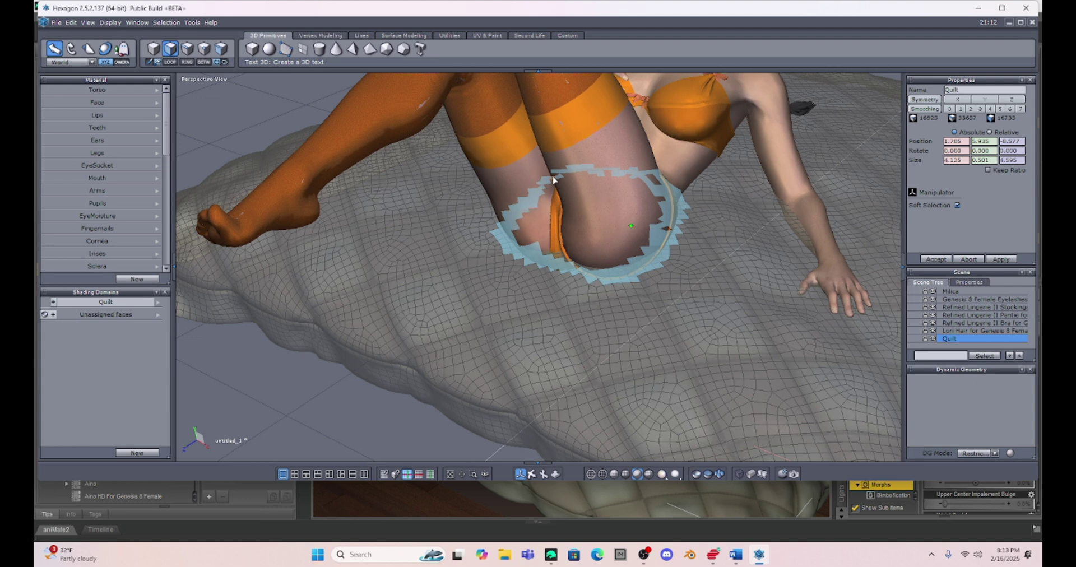
drag(554, 180, 568, 173)
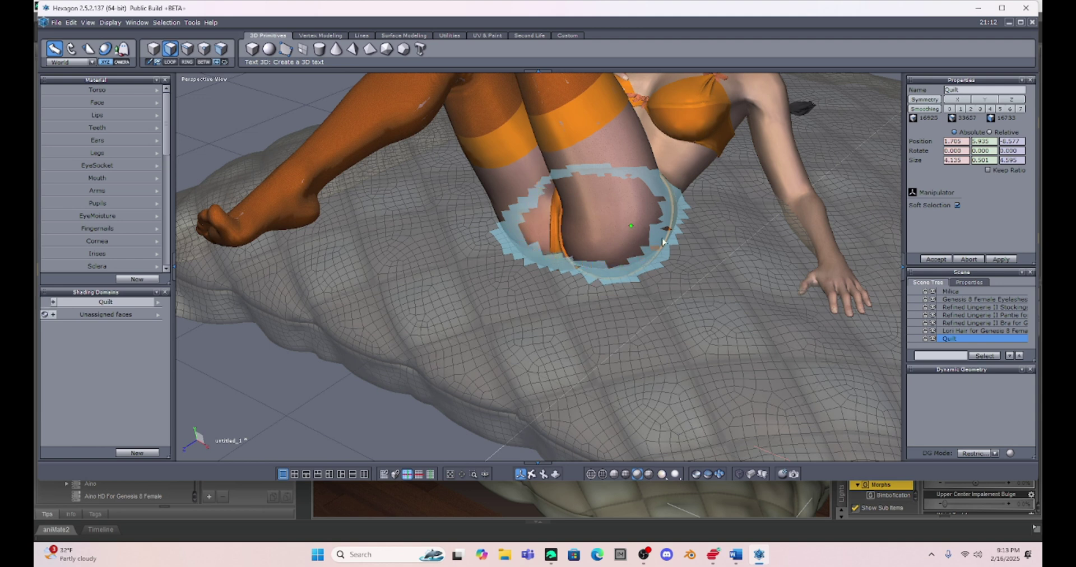
mouse_move(655, 221)
mouse_down()
mouse_move(584, 205)
mouse_move(524, 220)
mouse_move(567, 260)
mouse_up()
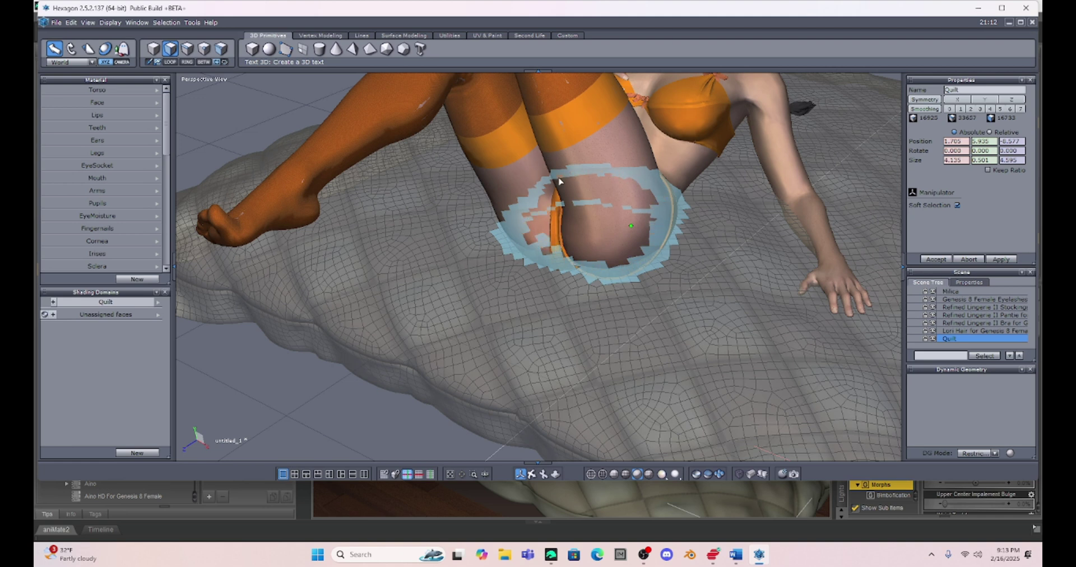
mouse_move(557, 182)
mouse_down()
mouse_move(528, 219)
mouse_move(541, 245)
mouse_move(612, 267)
mouse_move(645, 248)
mouse_move(652, 203)
mouse_move(640, 190)
mouse_move(558, 178)
mouse_move(542, 197)
mouse_move(533, 245)
mouse_move(528, 233)
mouse_move(606, 262)
mouse_move(649, 231)
mouse_move(646, 190)
mouse_move(564, 181)
mouse_move(610, 229)
mouse_move(569, 208)
mouse_move(541, 228)
mouse_move(559, 194)
mouse_move(542, 198)
mouse_move(563, 179)
mouse_move(543, 192)
mouse_move(590, 244)
mouse_move(637, 251)
mouse_move(577, 255)
mouse_move(579, 269)
mouse_move(541, 221)
mouse_move(596, 191)
mouse_move(637, 186)
mouse_move(588, 180)
mouse_move(618, 179)
mouse_move(584, 184)
mouse_move(606, 189)
mouse_move(585, 191)
mouse_move(588, 231)
mouse_move(629, 221)
mouse_move(611, 194)
mouse_move(593, 236)
mouse_move(552, 216)
mouse_move(566, 248)
mouse_move(589, 252)
mouse_move(561, 232)
mouse_move(569, 216)
mouse_move(583, 236)
mouse_up()
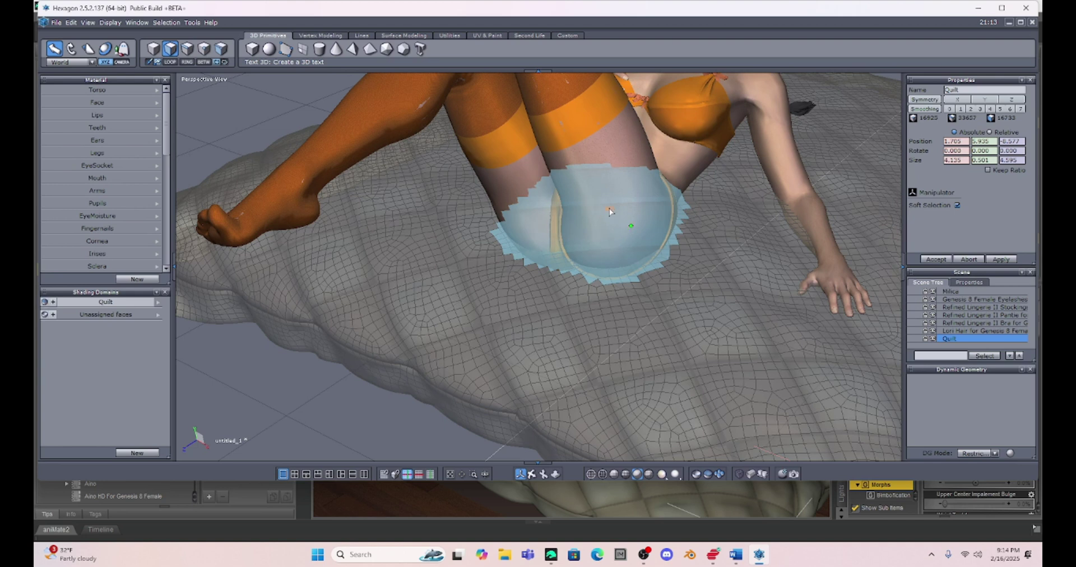
Step: Tune the soft-selection radius and push the selected quilt faces down into a dent
click(610, 211)
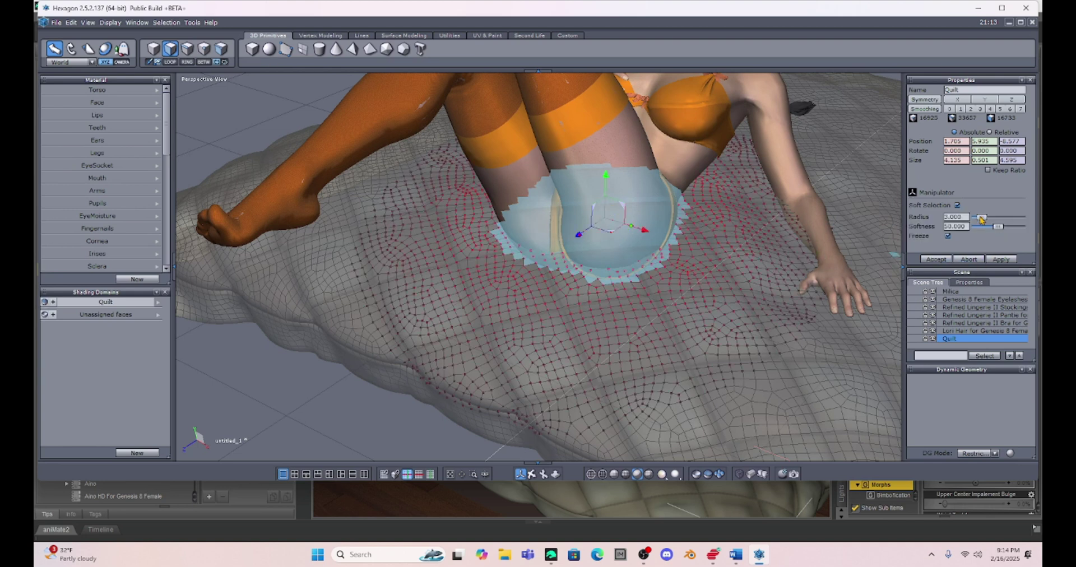
drag(980, 219, 978, 219)
drag(978, 219, 978, 220)
drag(606, 176, 606, 204)
click(732, 407)
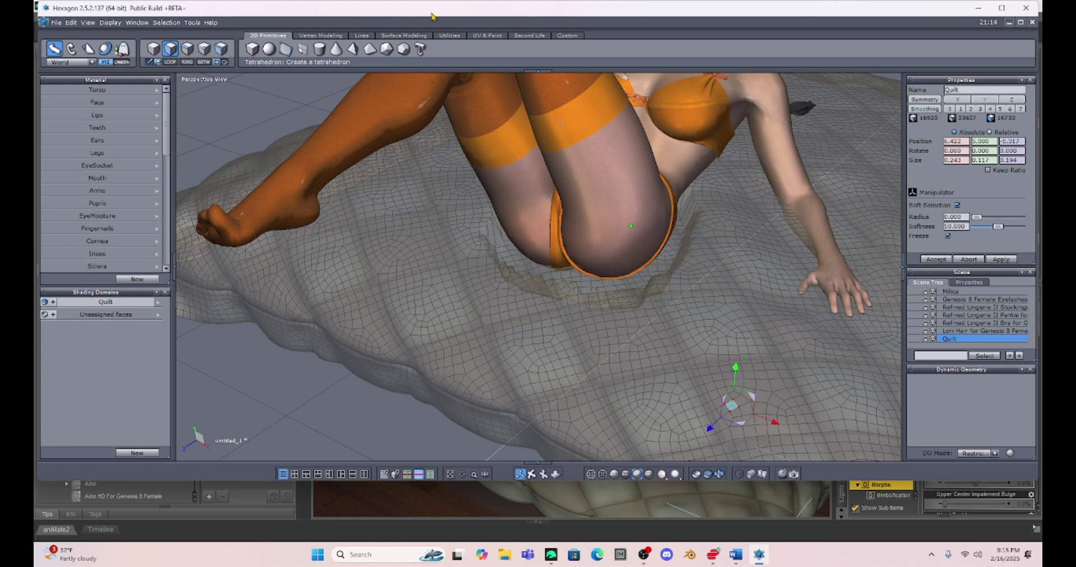
Step: Smooth the dent's edges with the UV & Paint Soften brush and accept the strokes
click(478, 37)
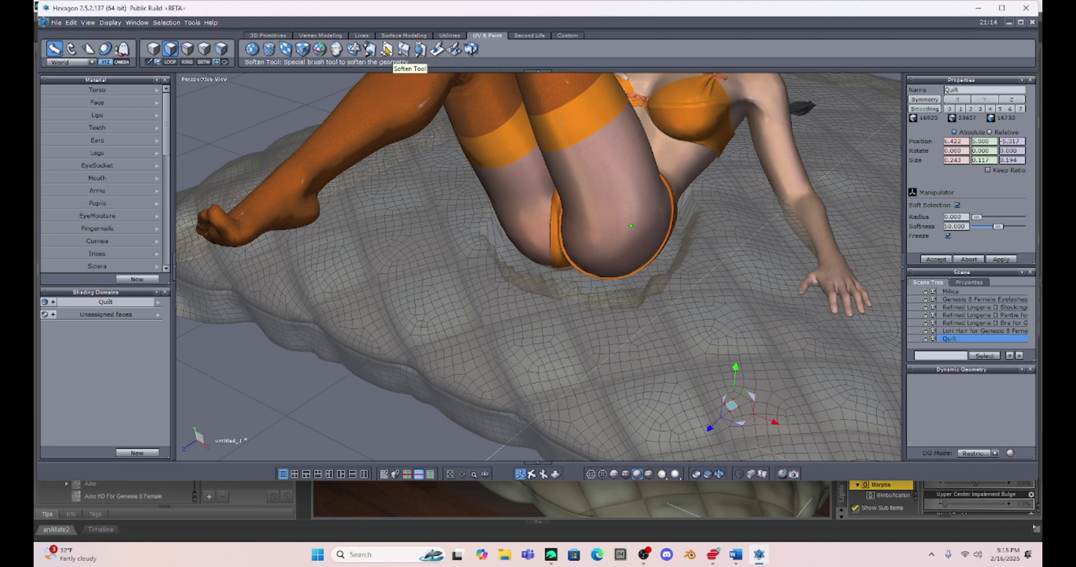
click(387, 50)
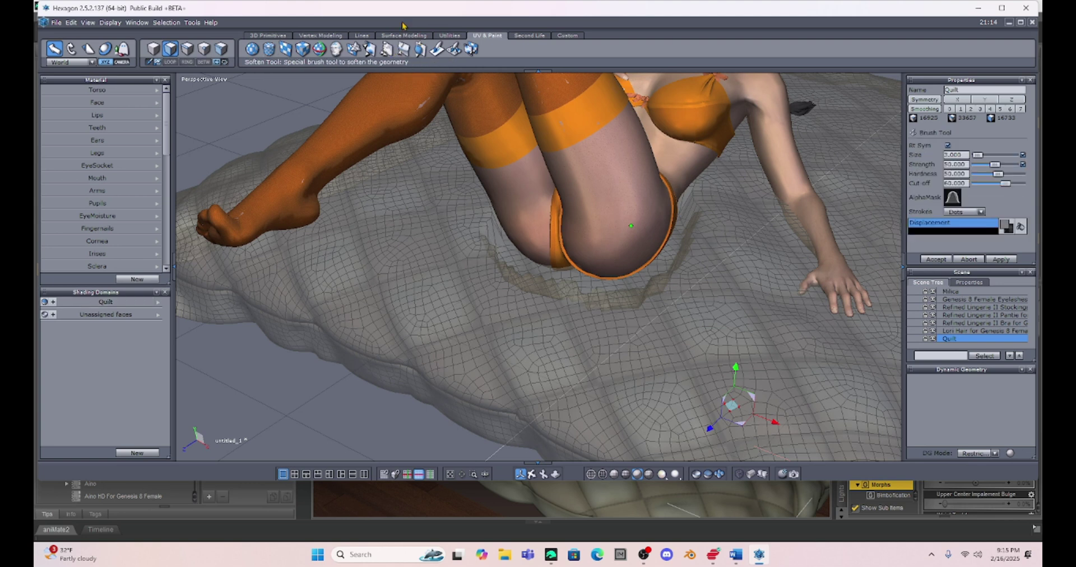
mouse_move(853, 180)
mouse_down()
mouse_move(704, 209)
mouse_move(655, 289)
mouse_move(594, 303)
mouse_move(564, 294)
mouse_move(609, 293)
mouse_move(524, 283)
mouse_move(477, 218)
mouse_move(466, 230)
mouse_move(579, 298)
mouse_move(668, 261)
mouse_move(681, 174)
mouse_move(695, 227)
mouse_move(665, 279)
mouse_move(583, 298)
mouse_move(538, 279)
mouse_move(488, 221)
mouse_move(493, 271)
mouse_move(555, 303)
mouse_move(645, 276)
mouse_move(701, 236)
mouse_move(612, 298)
mouse_move(521, 283)
mouse_move(480, 248)
mouse_move(637, 310)
mouse_move(708, 230)
mouse_move(579, 302)
mouse_move(615, 305)
mouse_move(632, 252)
mouse_up()
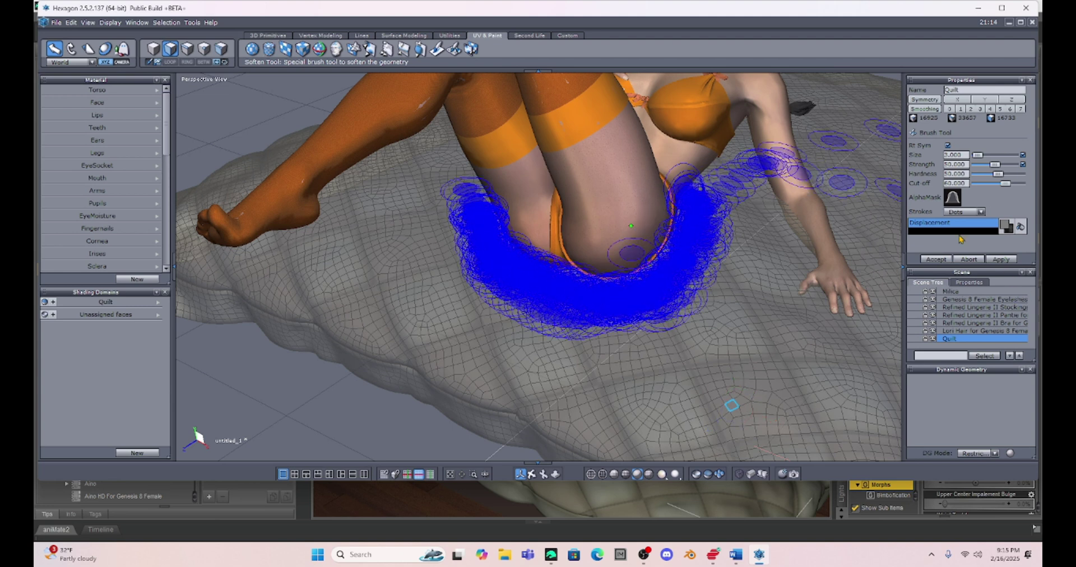
click(943, 262)
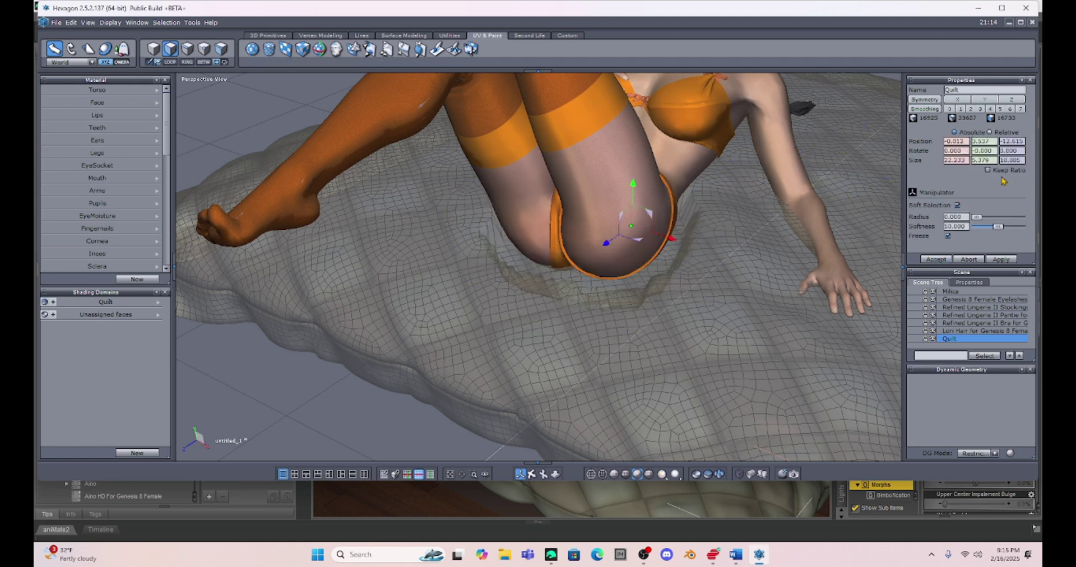
Step: Send the edited quilt from Hexagon back to DAZ Studio
click(57, 23)
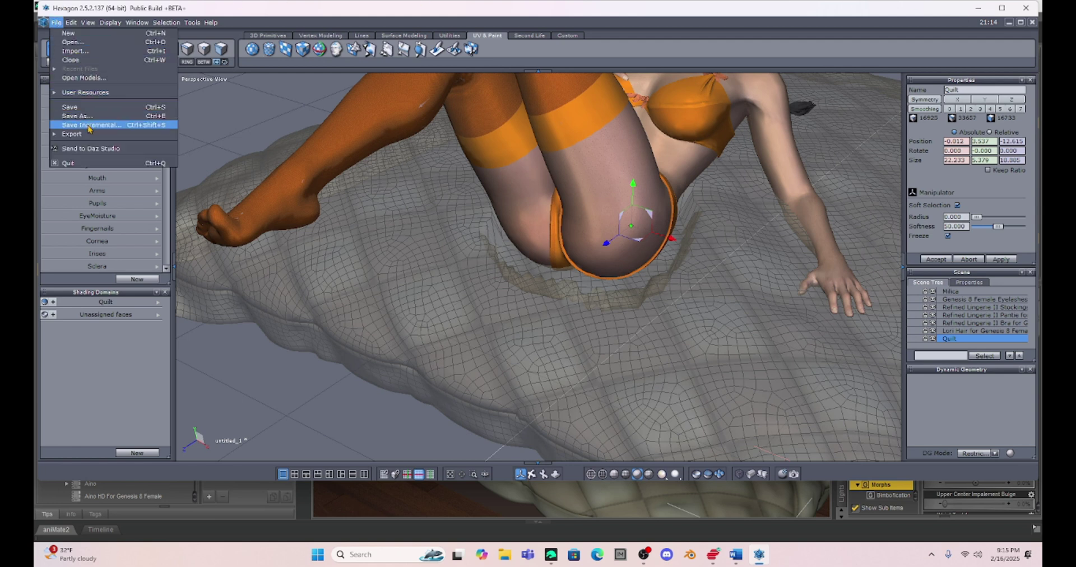
click(90, 149)
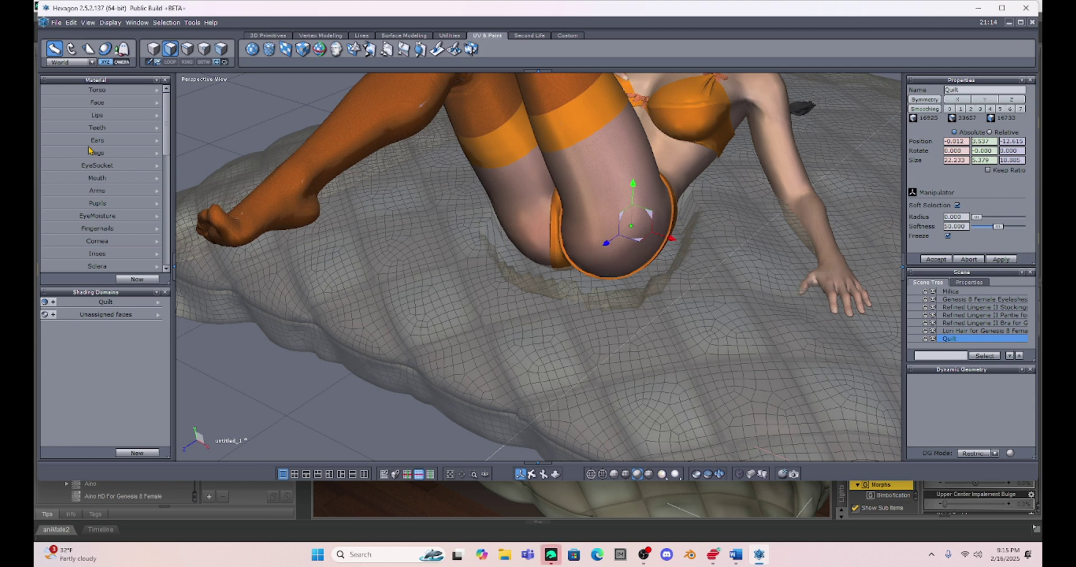
click(552, 555)
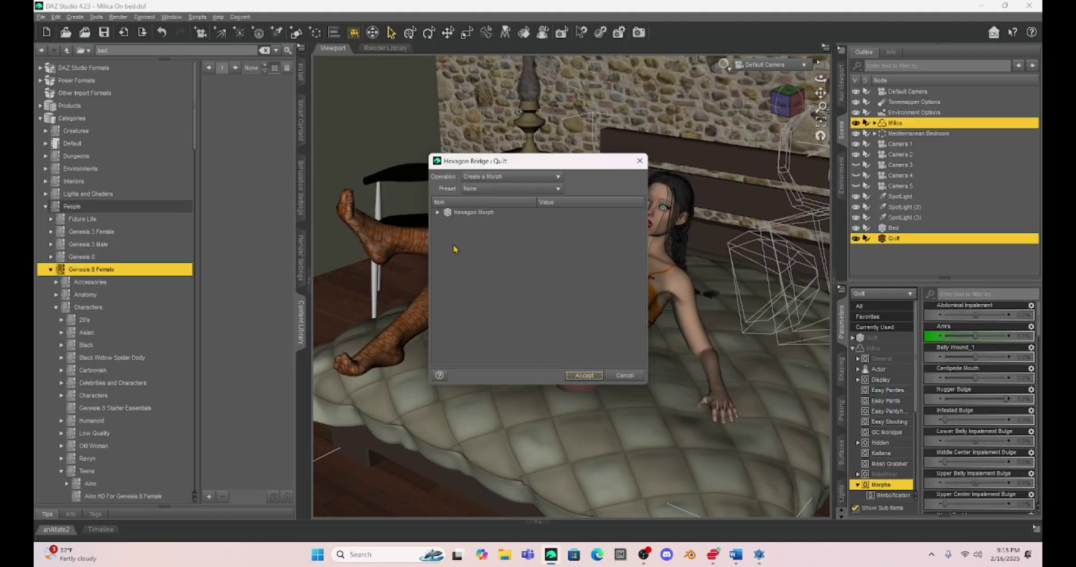
Step: Name the incoming morph 'Butt Depression' and set Reverse Deformations to Yes
click(438, 213)
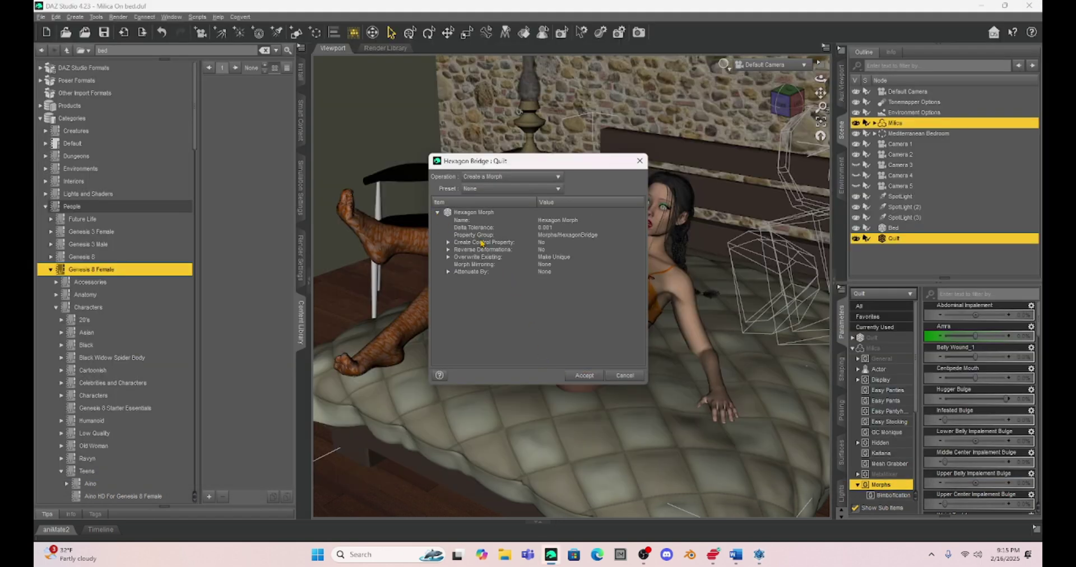
double_click(561, 220)
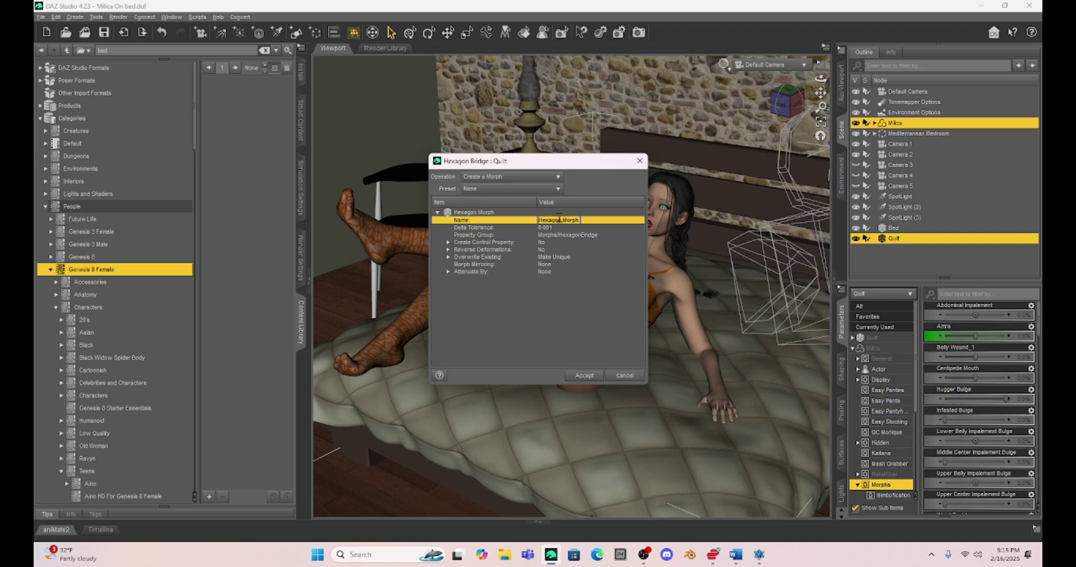
text(Quilt Depression)
double_click(541, 251)
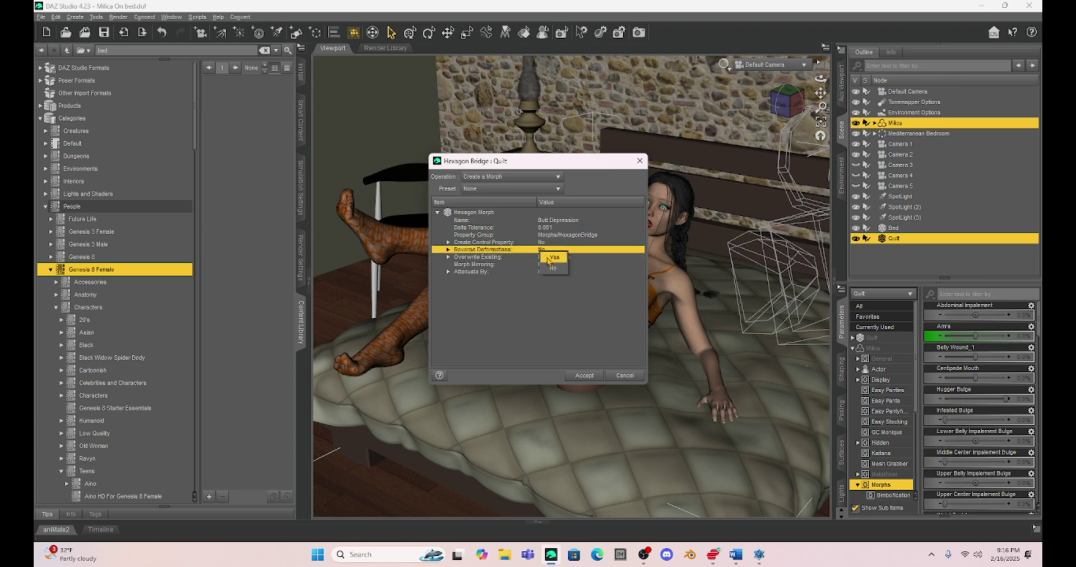
click(552, 258)
Step: Accept the morph import, then set quilt Butt Depression to 23.2% and Left Hand Depression to 50.6%
click(586, 375)
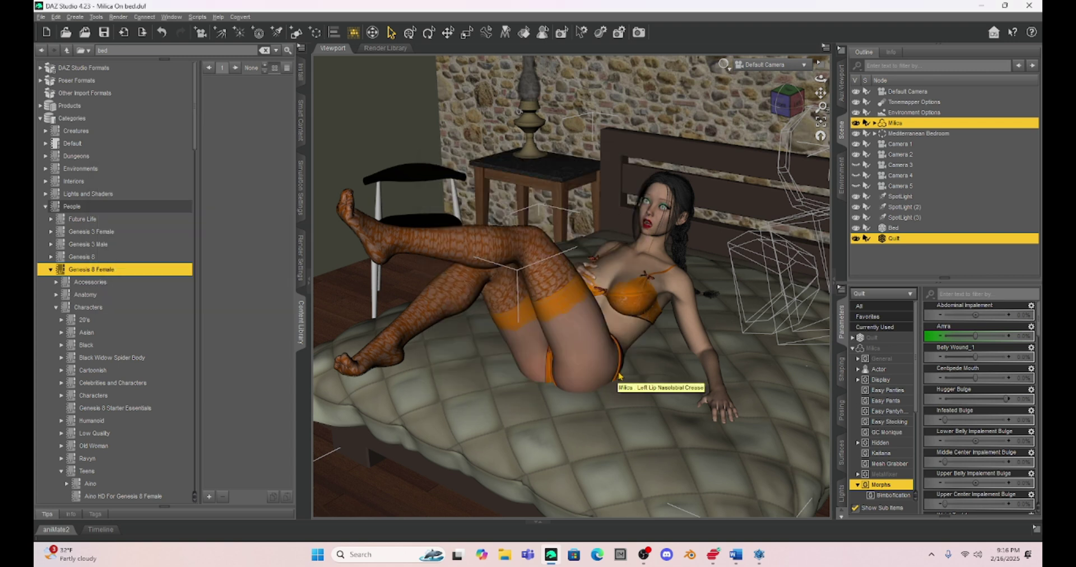
click(907, 241)
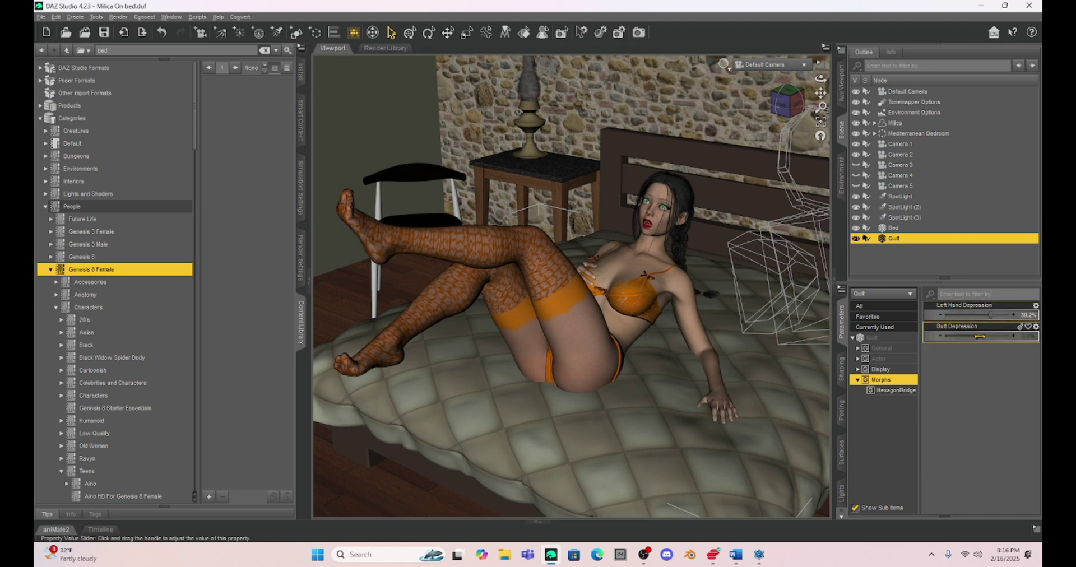
drag(980, 336, 982, 338)
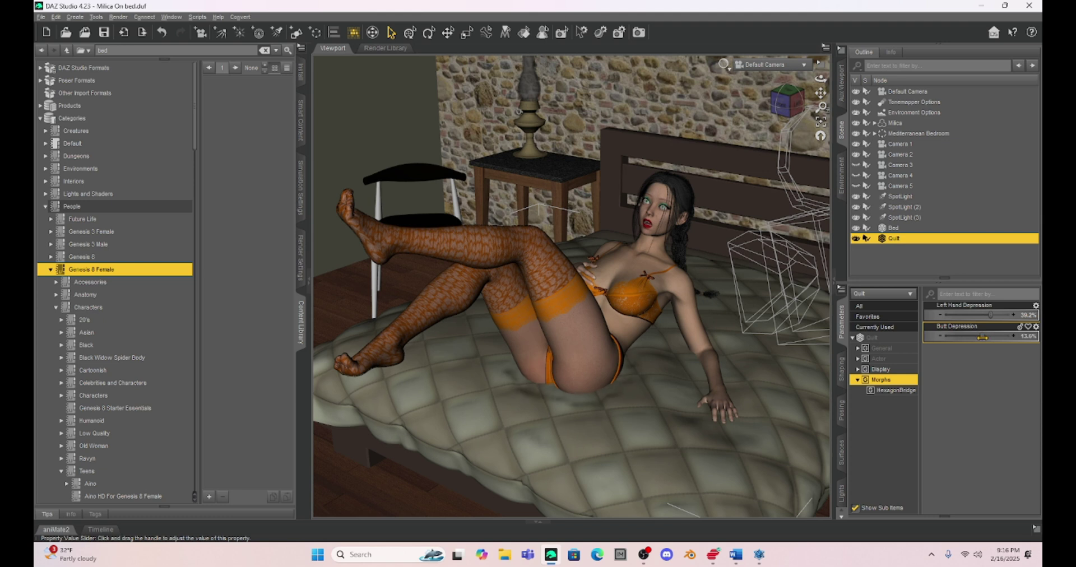
mouse_move(980, 348)
mouse_move(981, 344)
mouse_down()
mouse_move(1019, 353)
mouse_move(982, 351)
mouse_up()
drag(986, 352, 987, 355)
drag(990, 315, 993, 317)
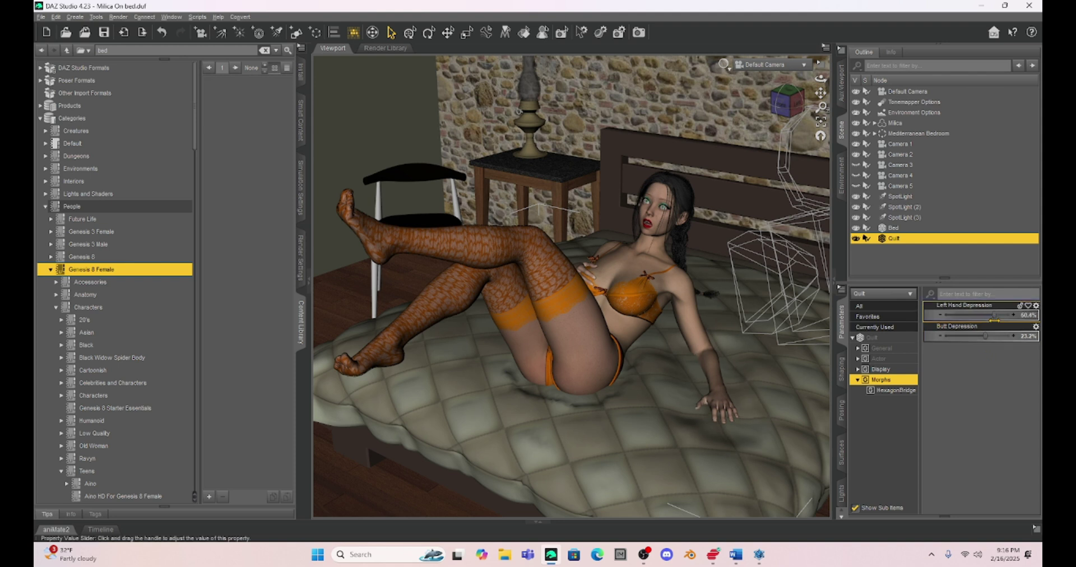
Step: Move the seated figure to X 19.36, Y 51.00, Z -85.31
click(596, 332)
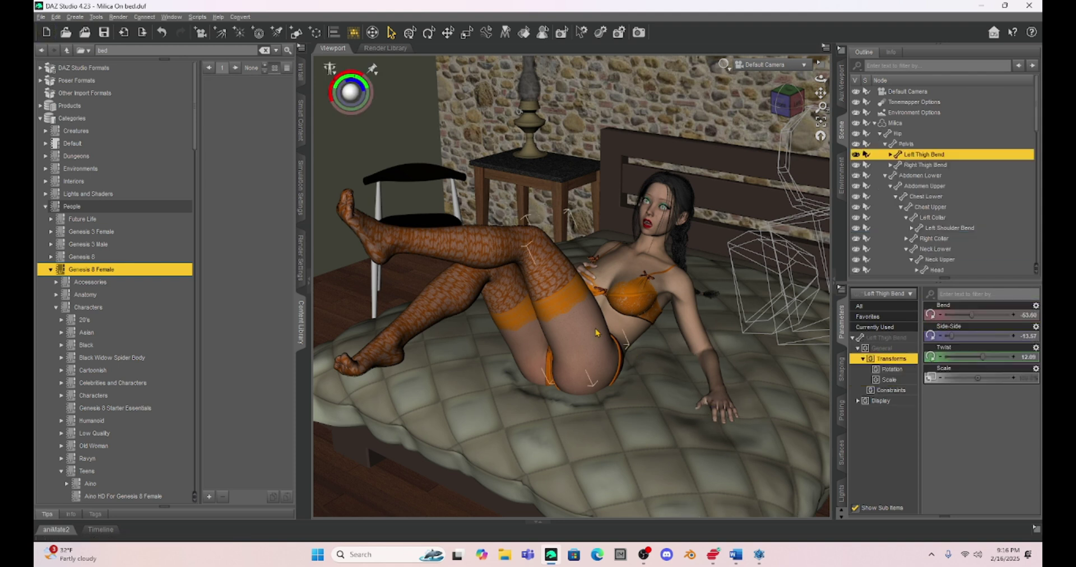
click(596, 333)
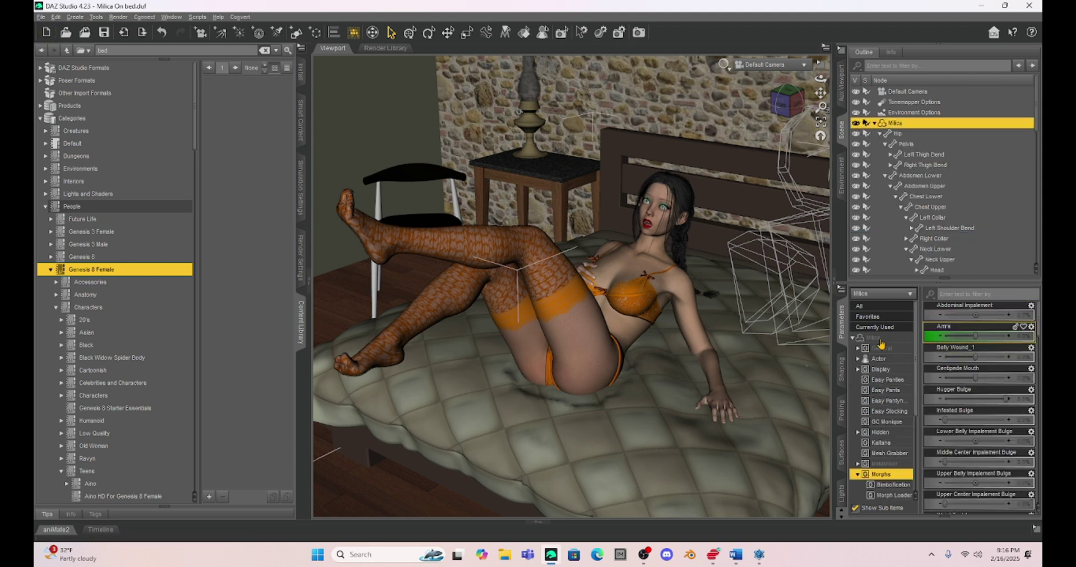
drag(976, 336, 970, 336)
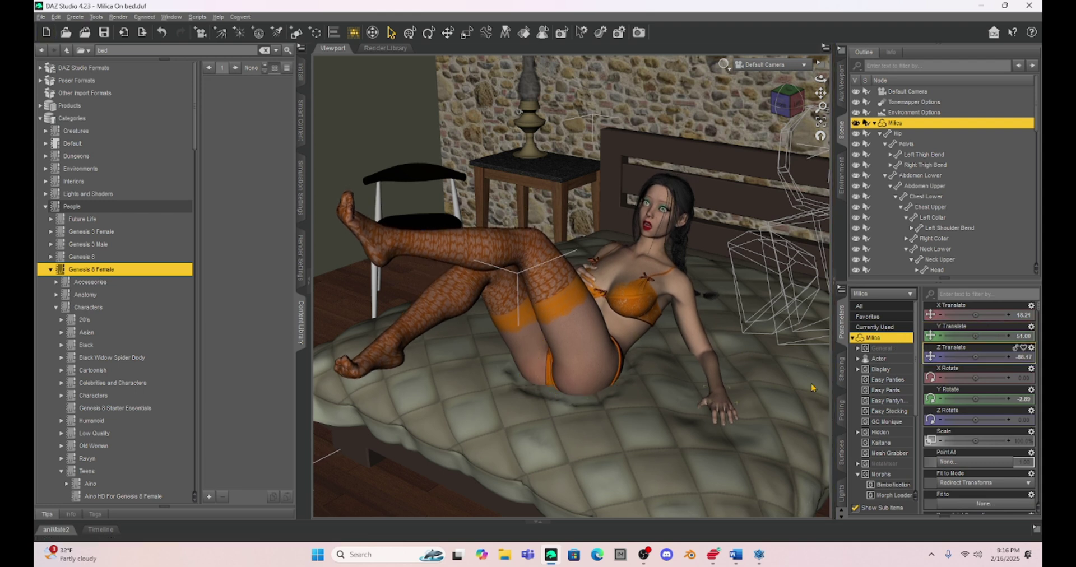
drag(976, 357, 986, 357)
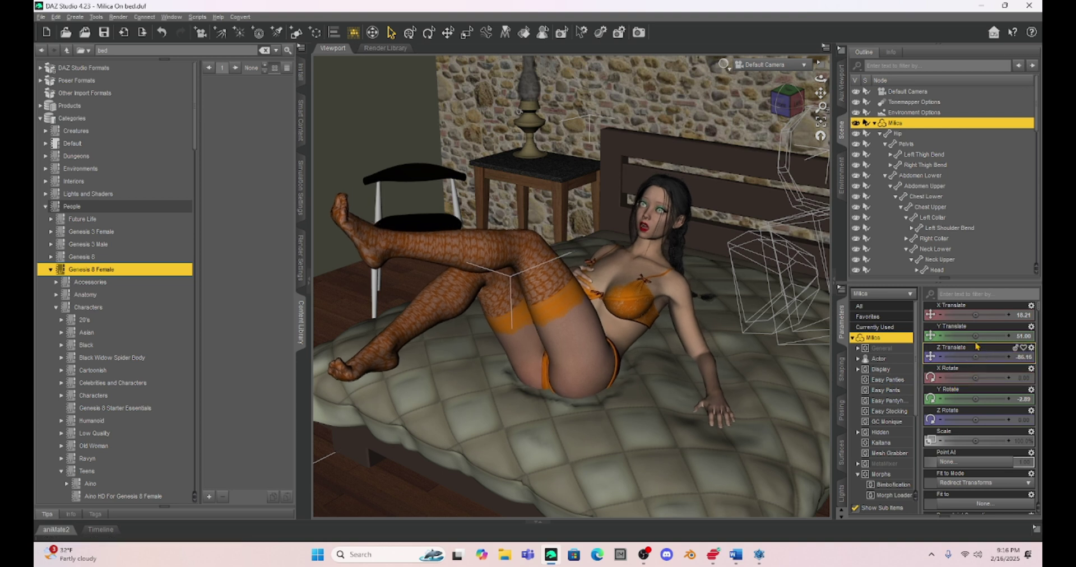
drag(975, 315, 987, 315)
drag(975, 357, 984, 357)
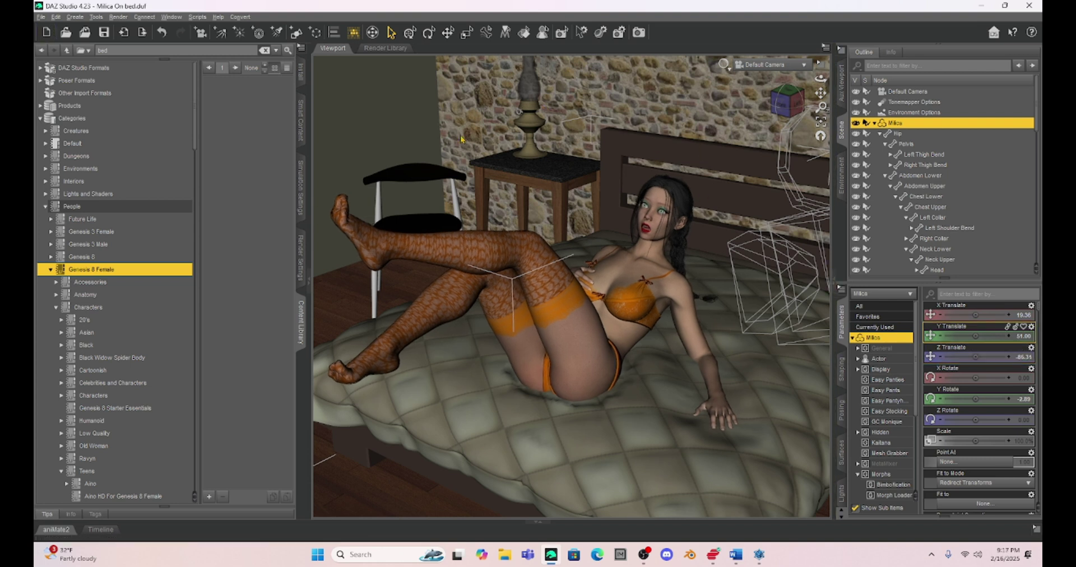
Step: Collapse the content library and side panels, reselect the quilt, and open the File menu
click(301, 314)
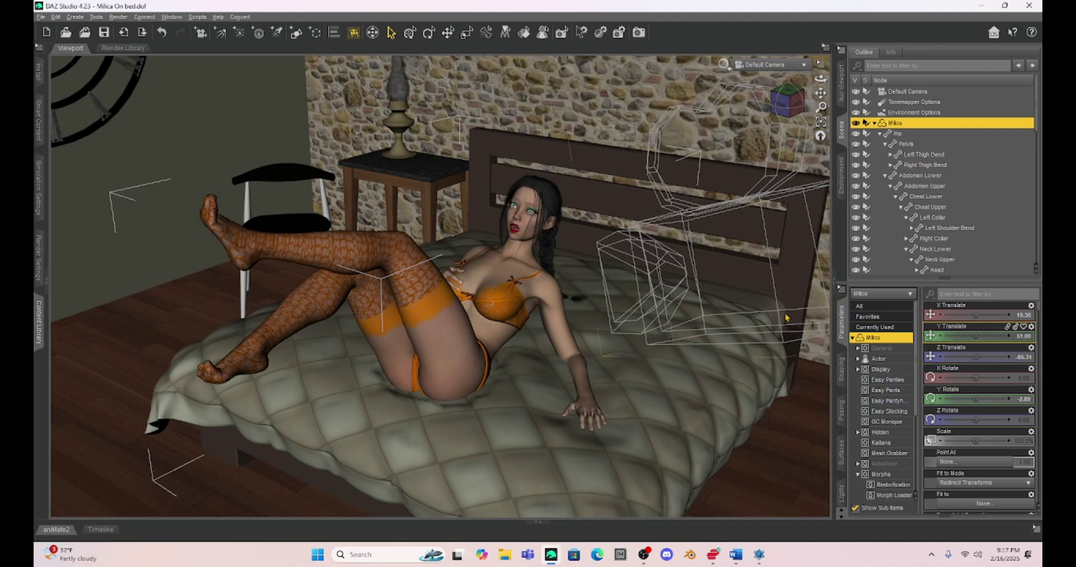
click(836, 283)
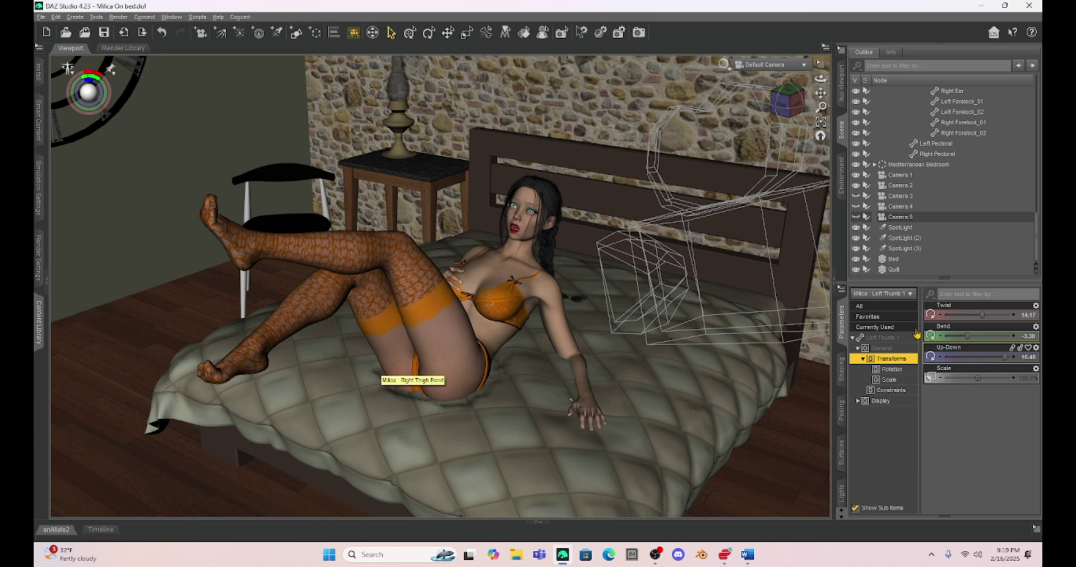
click(895, 269)
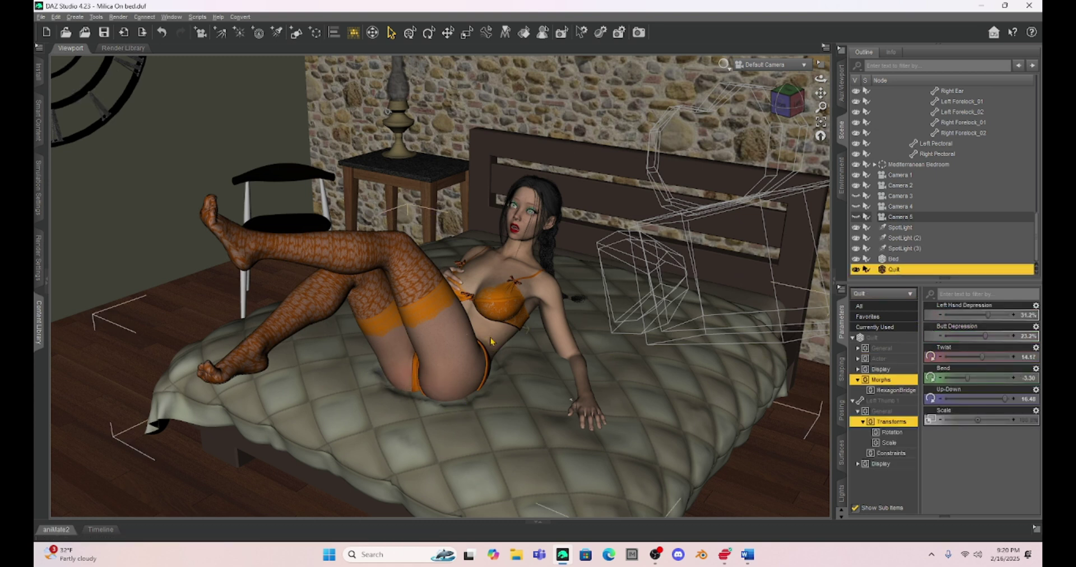
click(42, 17)
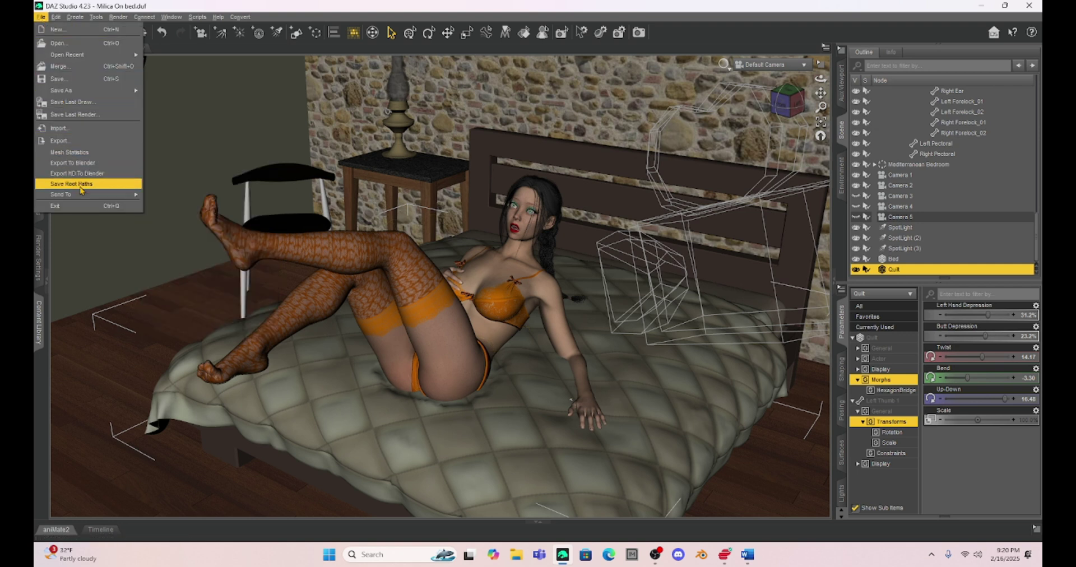
Step: Send the scene to Hexagon and dismiss the news notice
mouse_move(107, 193)
click(166, 212)
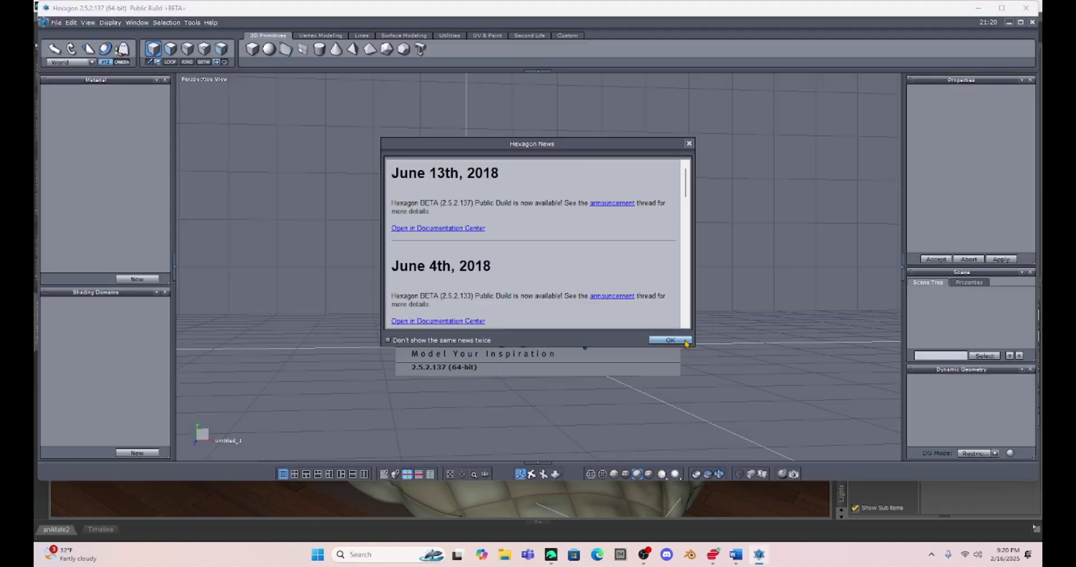
click(685, 341)
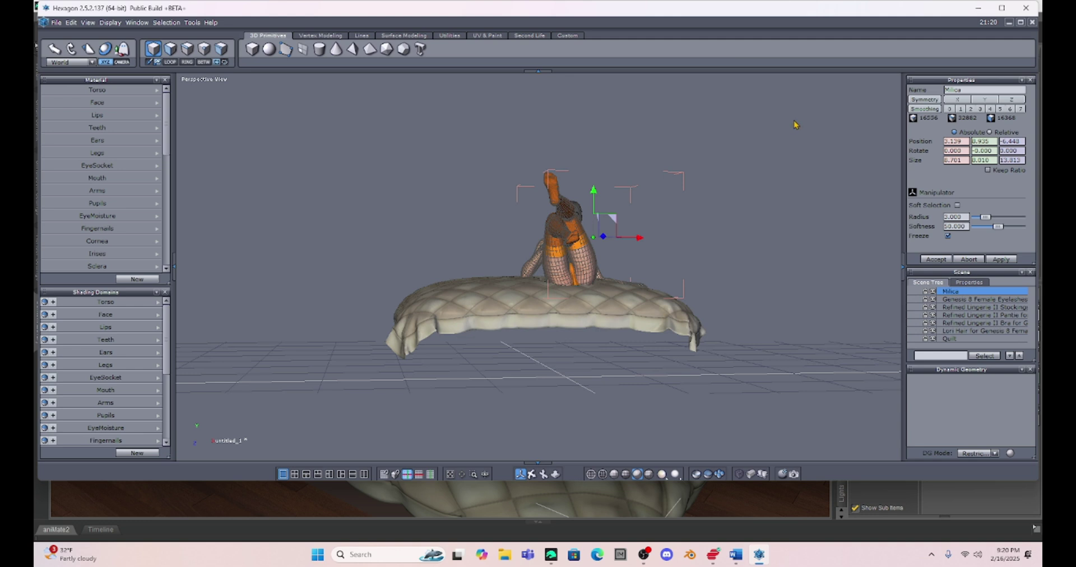
Step: Zoom in beneath the figure's hips and enable soft selection on the quilt
middle_drag(796, 126, 729, 137)
scroll(729, 137, up, 5)
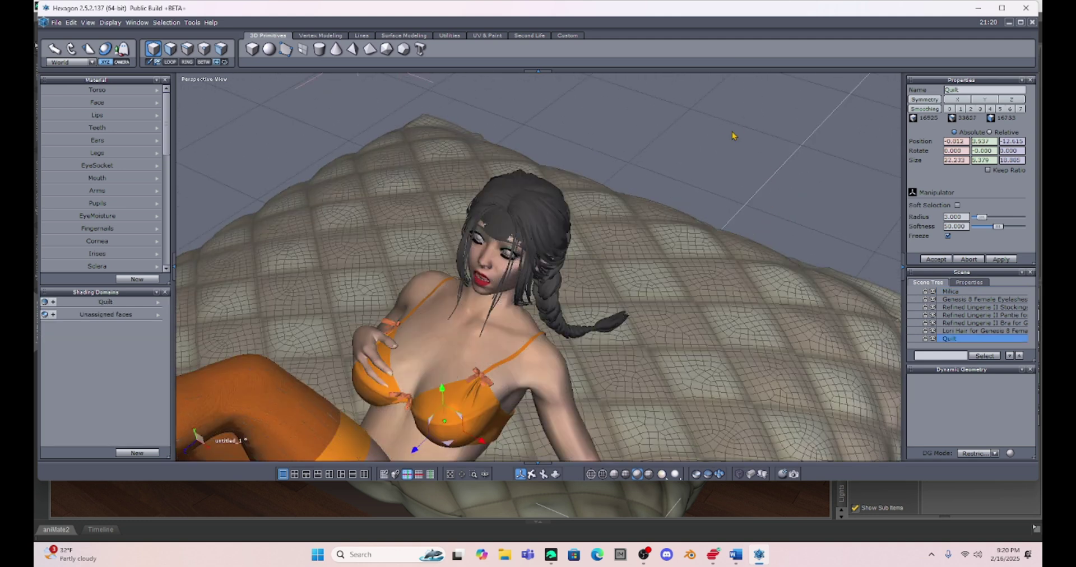
middle_drag(725, 175, 727, 187)
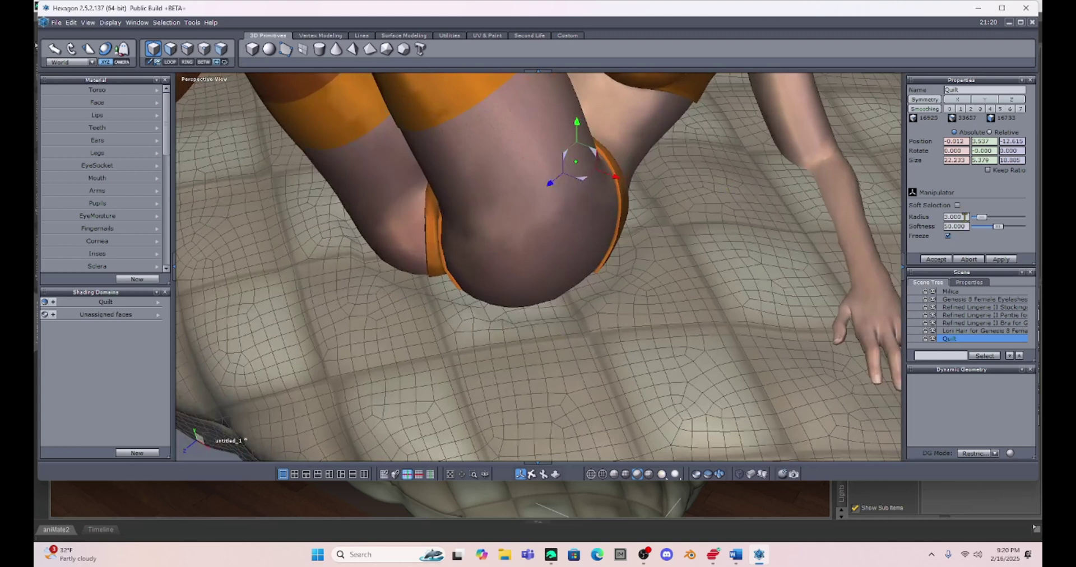
click(958, 206)
click(481, 37)
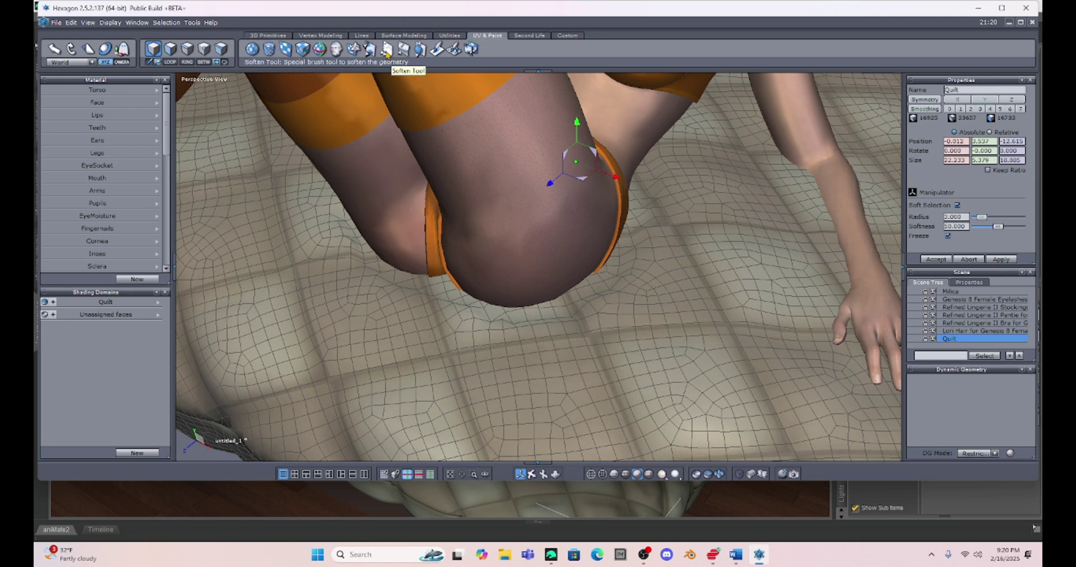
Step: Pinch-sculpt the quilt in a ring around the figure's hips and leg, then accept
click(403, 49)
mouse_move(429, 87)
mouse_down()
mouse_move(356, 246)
mouse_move(409, 308)
mouse_move(335, 205)
mouse_move(342, 253)
mouse_move(365, 286)
mouse_move(509, 330)
mouse_move(460, 298)
mouse_move(550, 314)
mouse_move(589, 305)
mouse_move(632, 276)
mouse_move(644, 180)
mouse_up()
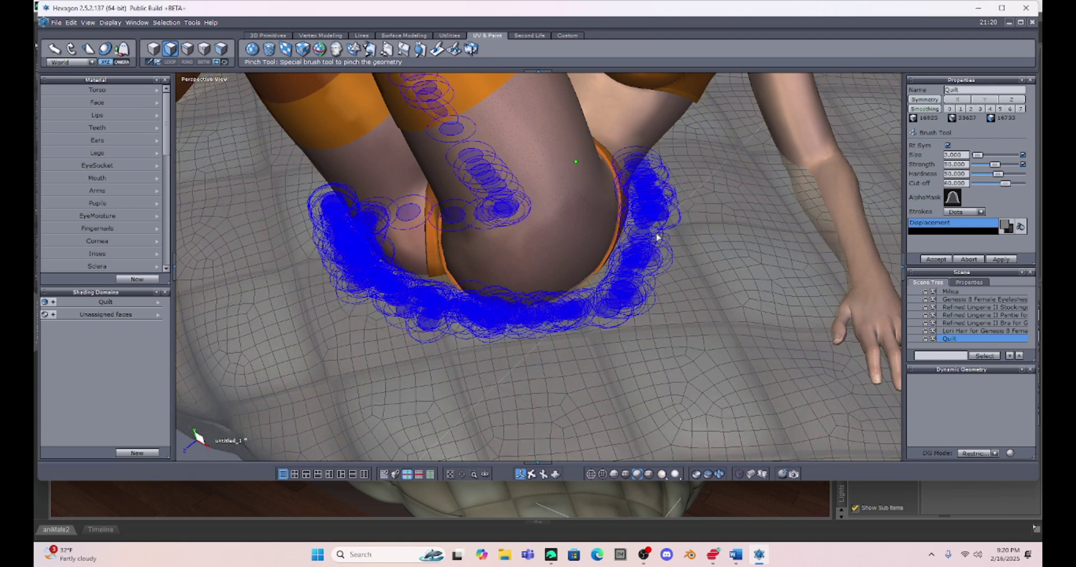
mouse_move(654, 265)
mouse_down()
mouse_move(647, 255)
mouse_move(572, 317)
mouse_move(606, 313)
mouse_up()
mouse_move(516, 329)
mouse_down()
mouse_move(416, 315)
mouse_move(427, 323)
mouse_move(461, 325)
mouse_move(386, 301)
mouse_move(390, 314)
mouse_move(370, 298)
mouse_move(382, 314)
mouse_move(321, 251)
mouse_move(316, 242)
mouse_move(330, 244)
mouse_move(314, 210)
mouse_move(321, 245)
mouse_move(307, 159)
mouse_move(340, 291)
mouse_move(326, 256)
mouse_move(397, 352)
mouse_move(360, 286)
mouse_move(390, 322)
mouse_move(453, 335)
mouse_move(593, 335)
mouse_move(581, 320)
mouse_move(663, 247)
mouse_move(667, 263)
mouse_move(646, 241)
mouse_move(625, 245)
mouse_move(644, 148)
mouse_move(679, 234)
mouse_move(632, 293)
mouse_move(637, 313)
mouse_move(528, 350)
mouse_move(432, 333)
mouse_move(439, 341)
mouse_move(412, 322)
mouse_move(462, 345)
mouse_move(318, 268)
mouse_move(296, 222)
mouse_move(314, 175)
mouse_up()
mouse_move(414, 328)
mouse_down()
mouse_move(425, 382)
mouse_move(451, 378)
mouse_move(454, 365)
mouse_move(486, 386)
mouse_move(525, 347)
mouse_move(571, 334)
mouse_move(571, 342)
mouse_move(891, 325)
mouse_up()
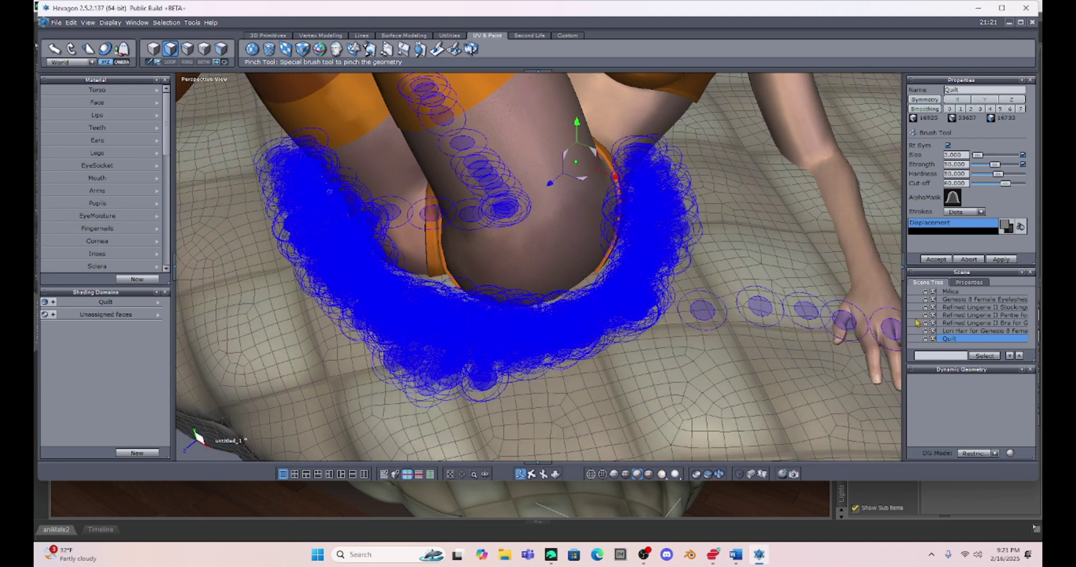
click(936, 260)
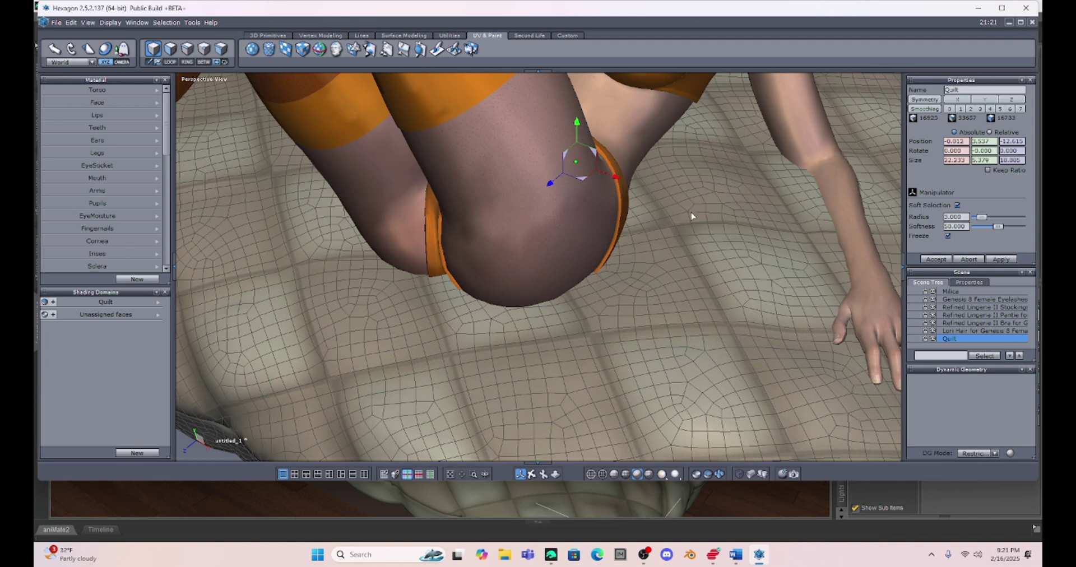
Step: Inspect the quilt's pinched folds from a low side view, then send it back to DAZ Studio
scroll(693, 216, down, 5)
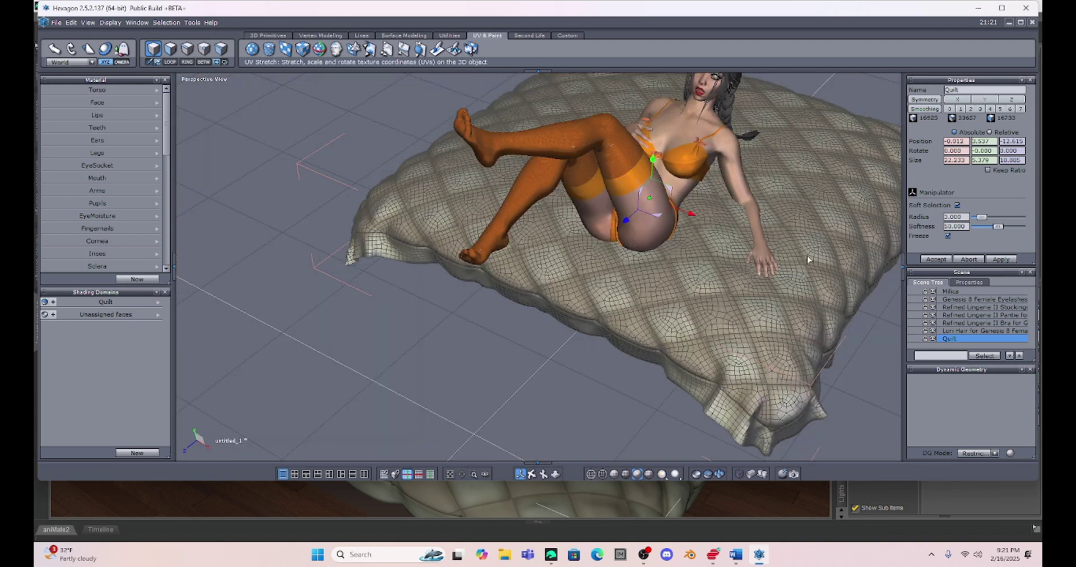
middle_drag(805, 255, 756, 237)
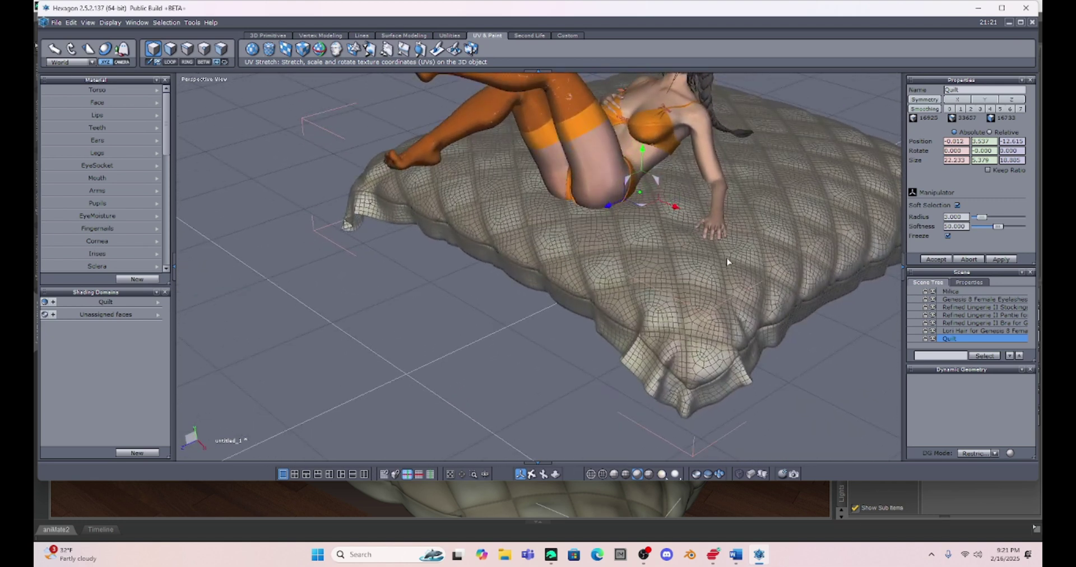
scroll(728, 260, up, 3)
scroll(729, 260, down, 1)
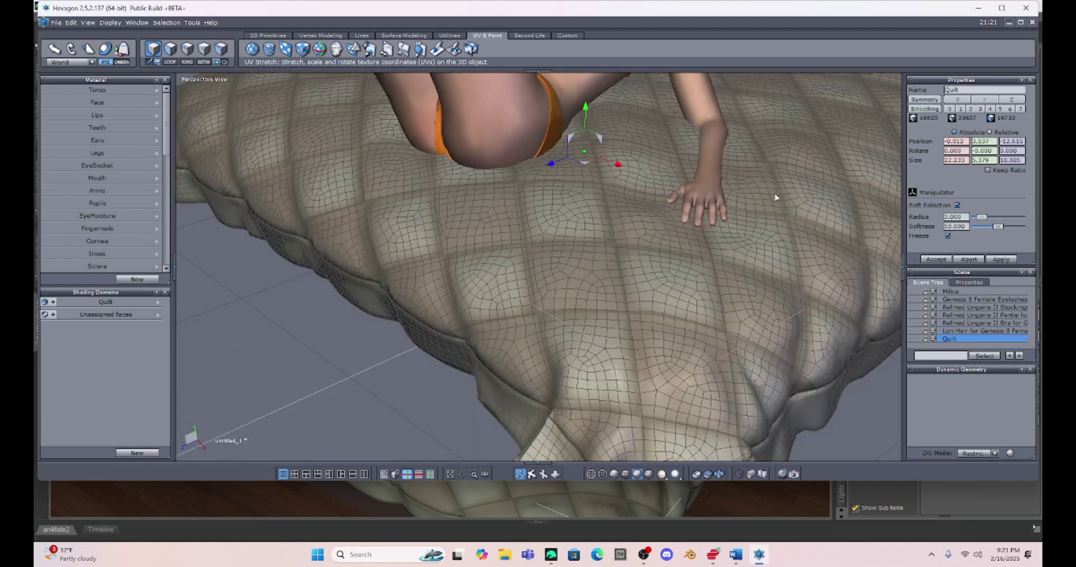
click(56, 23)
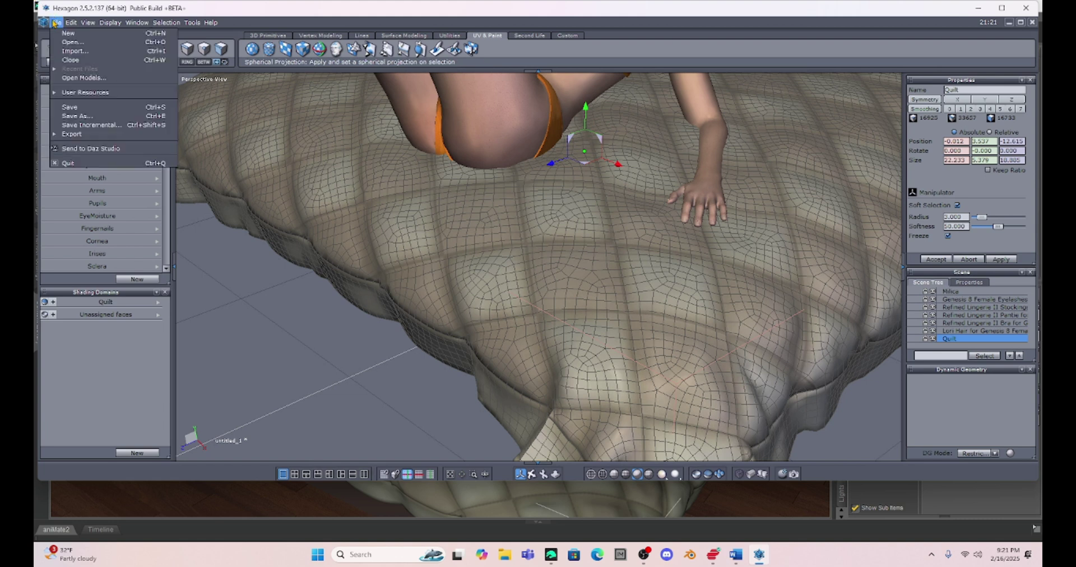
click(110, 149)
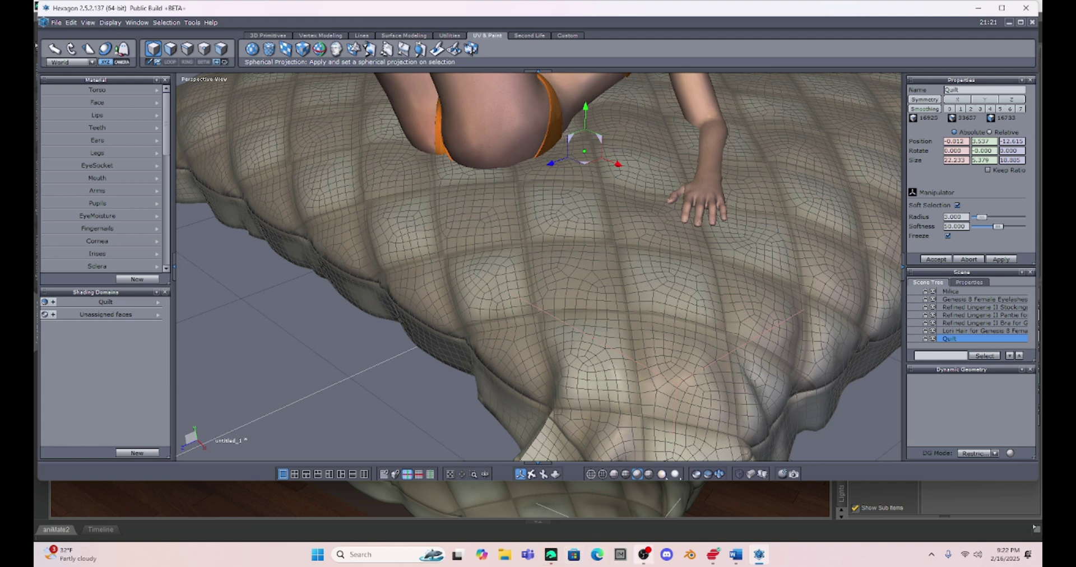
Step: Import the Hexagon edit as a new quilt morph renamed 'Butt Smooth'
click(551, 554)
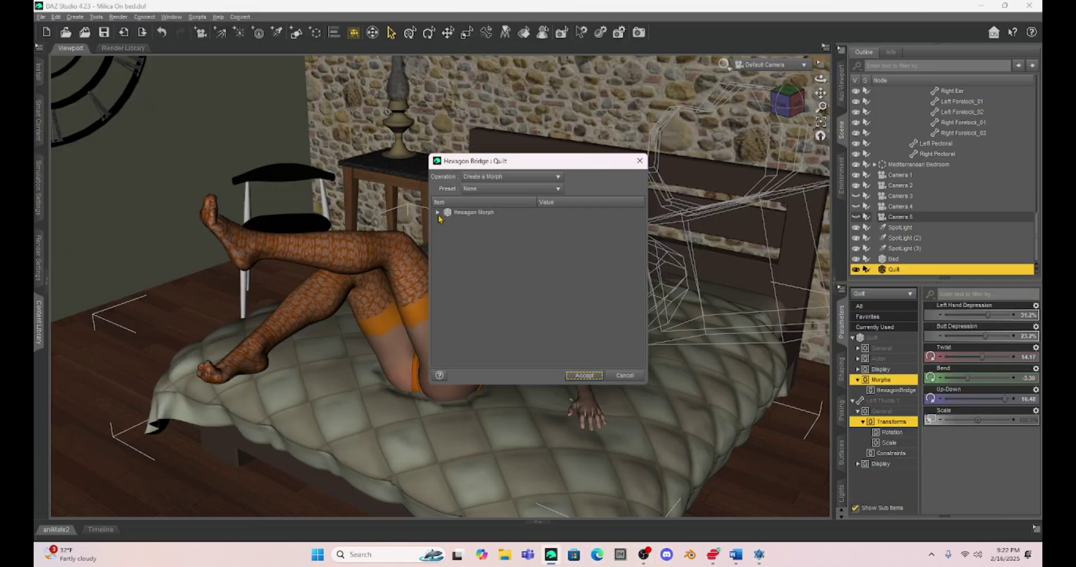
click(438, 213)
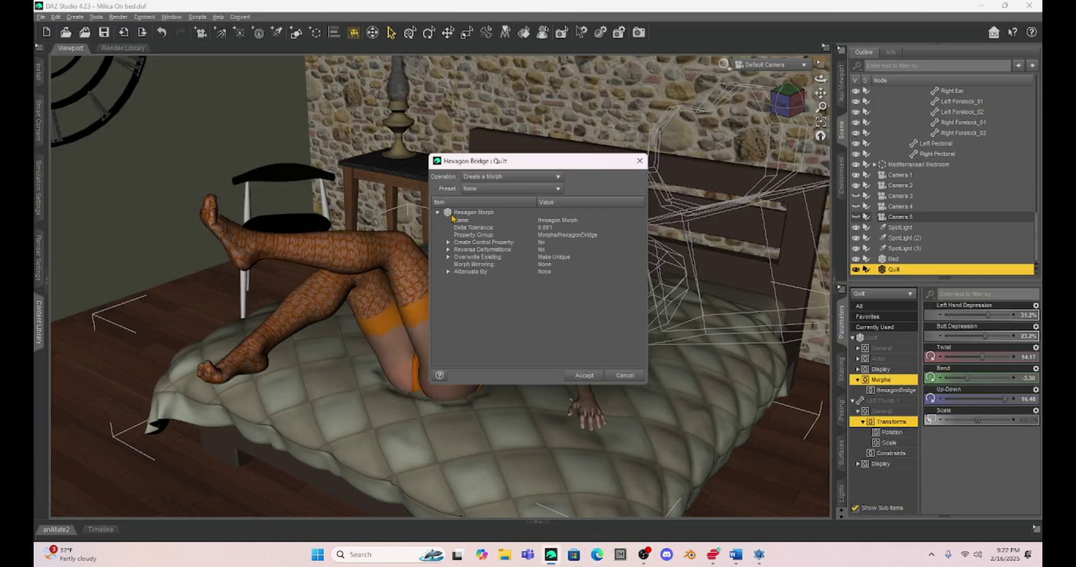
click(548, 222)
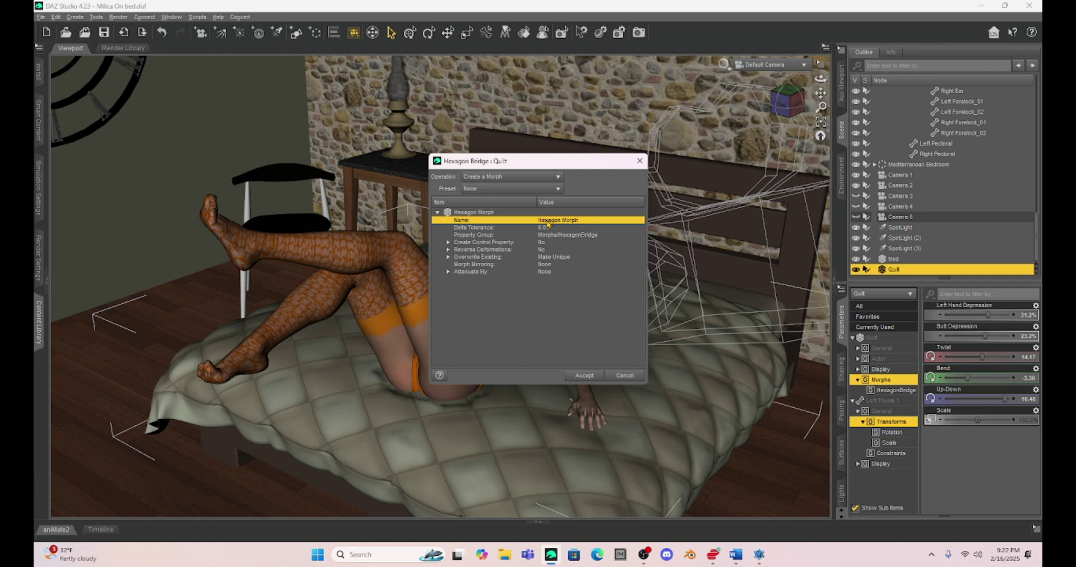
click(547, 222)
text(Butt Smooth)
click(542, 256)
click(552, 261)
click(584, 375)
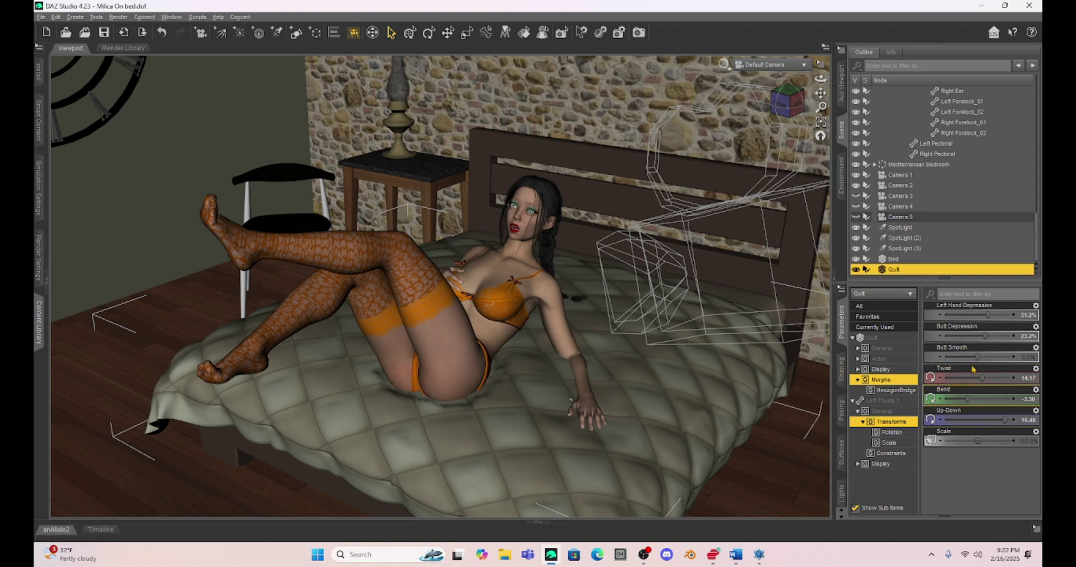
Step: Dial in Butt Smooth, lower Left Hand Depression, and tweak the left hand's Bend and Side-Side
drag(975, 358, 1002, 388)
drag(820, 93, 847, 86)
scroll(635, 223, up, 2)
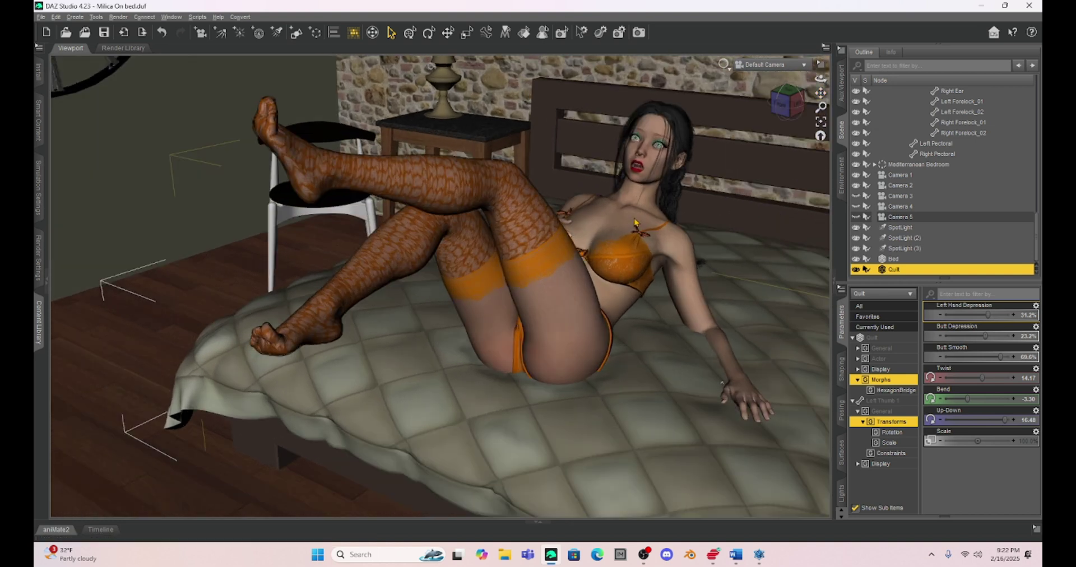
scroll(635, 222, up, 1)
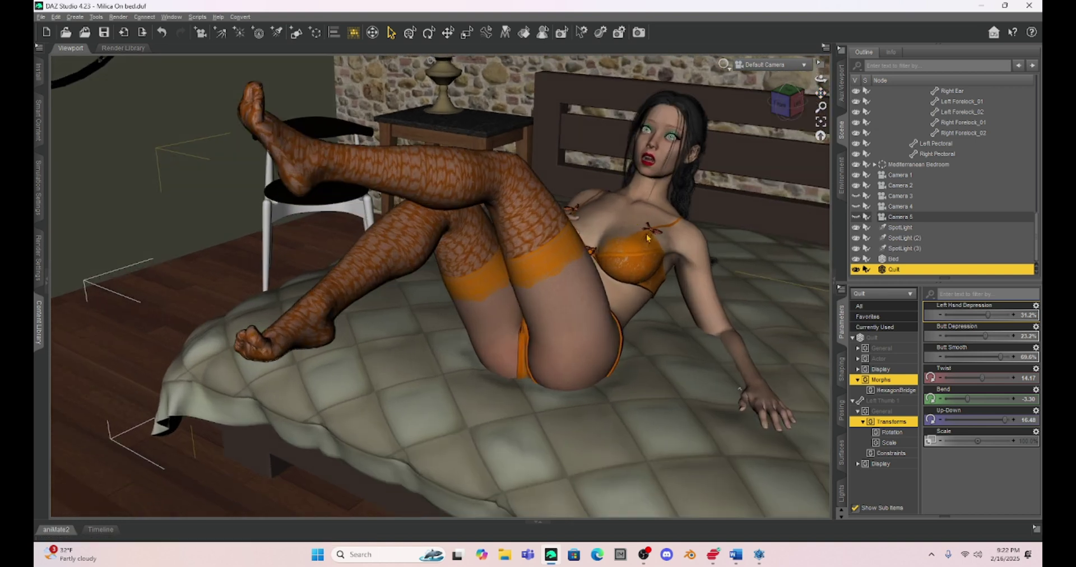
drag(989, 316, 975, 356)
click(757, 404)
drag(748, 415, 740, 412)
Step: Fine-tune the quilt morphs to Butt Smooth 63.2% and Left Hand Depression 66.0%
click(654, 421)
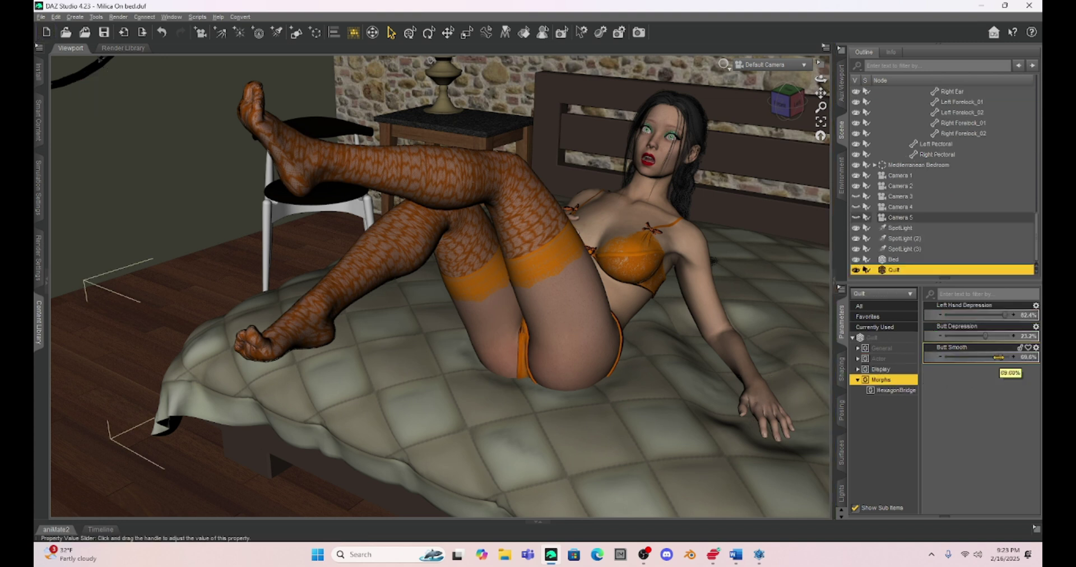
drag(999, 357, 998, 357)
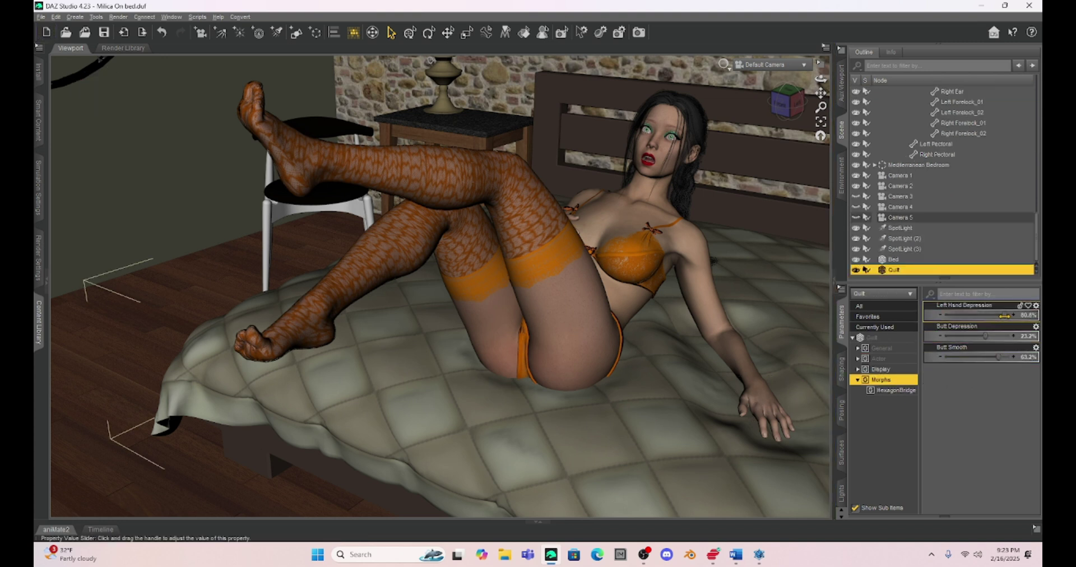
drag(1004, 316, 1000, 315)
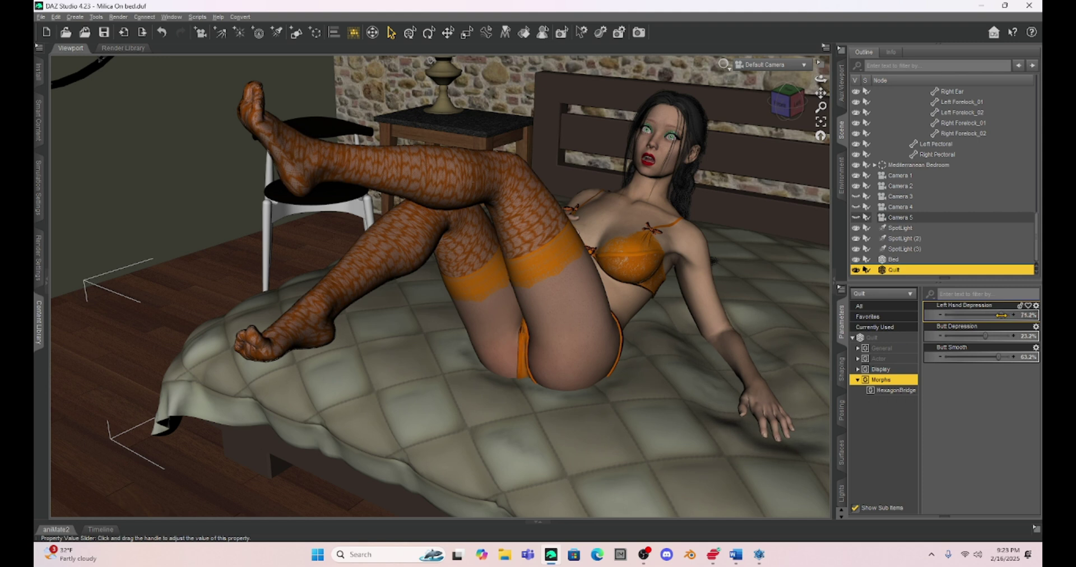
drag(1001, 315, 1001, 329)
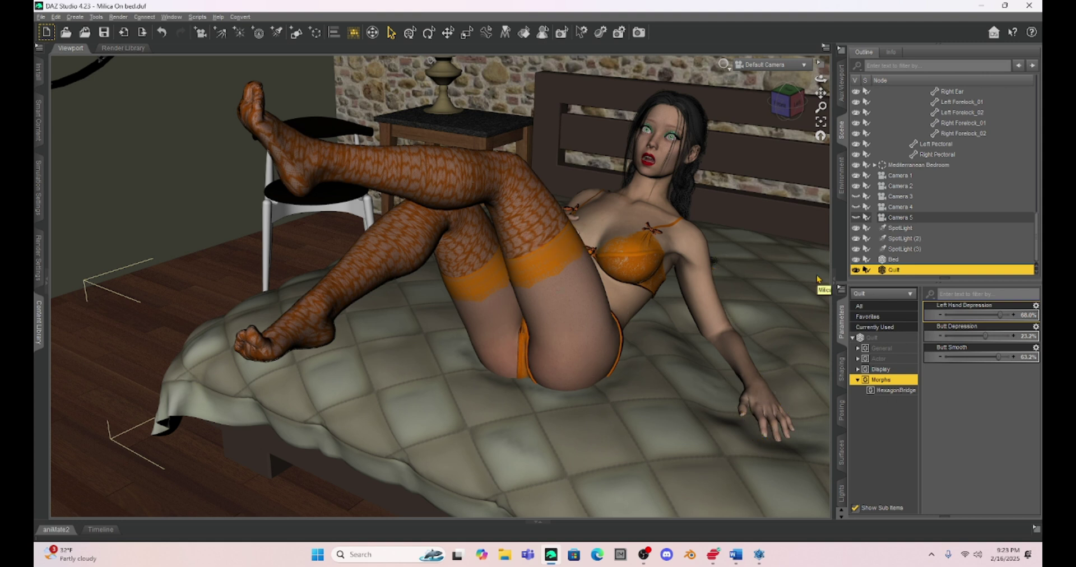
Step: Hide the right-side panels and reframe the camera on the bed and seated figure
click(835, 283)
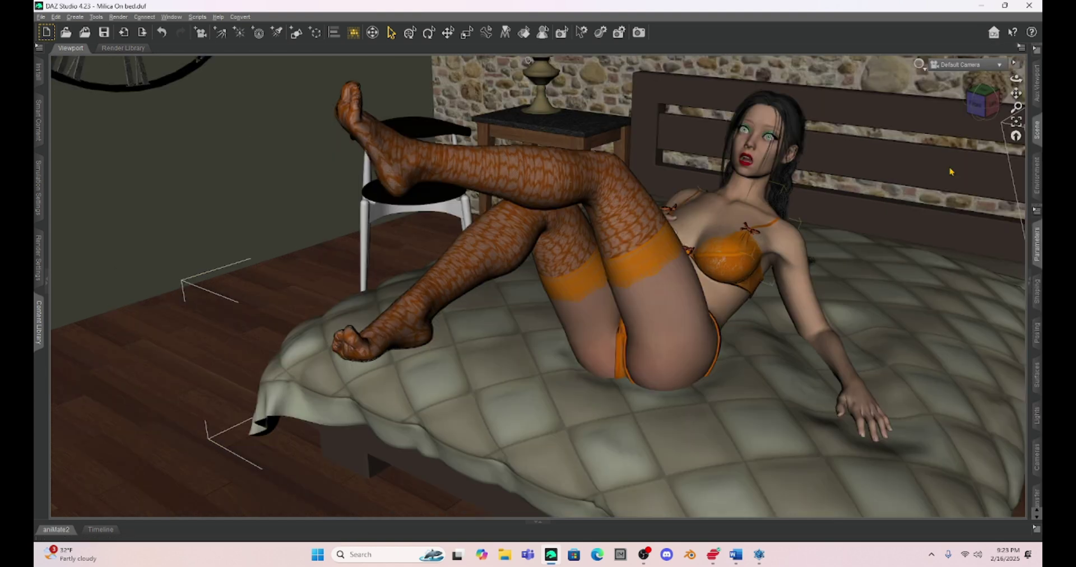
drag(1016, 93, 1034, 93)
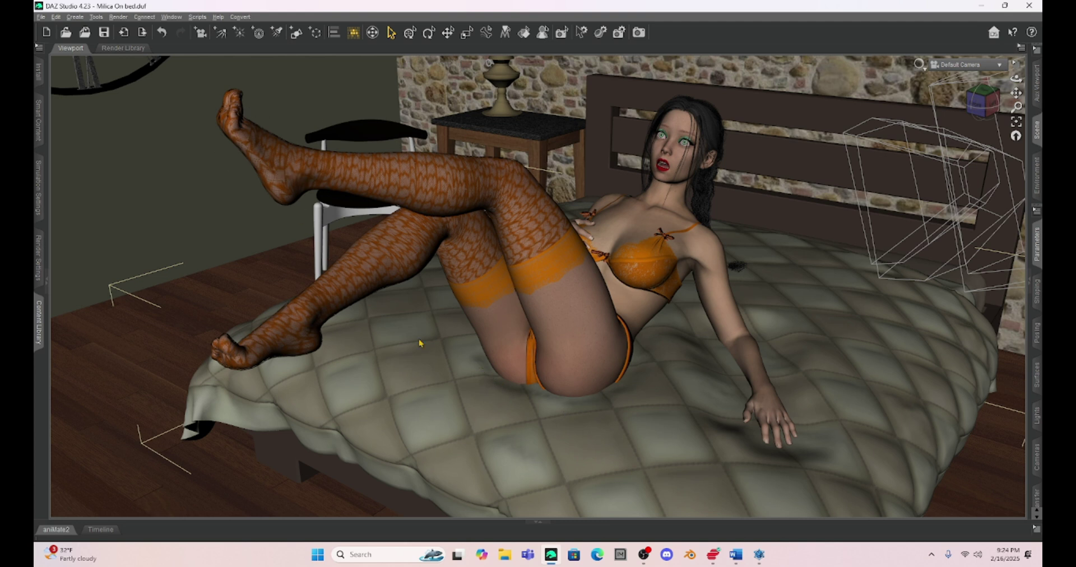
Step: Start a Render > Render of the figure seated on the dented quilt
click(119, 16)
click(132, 31)
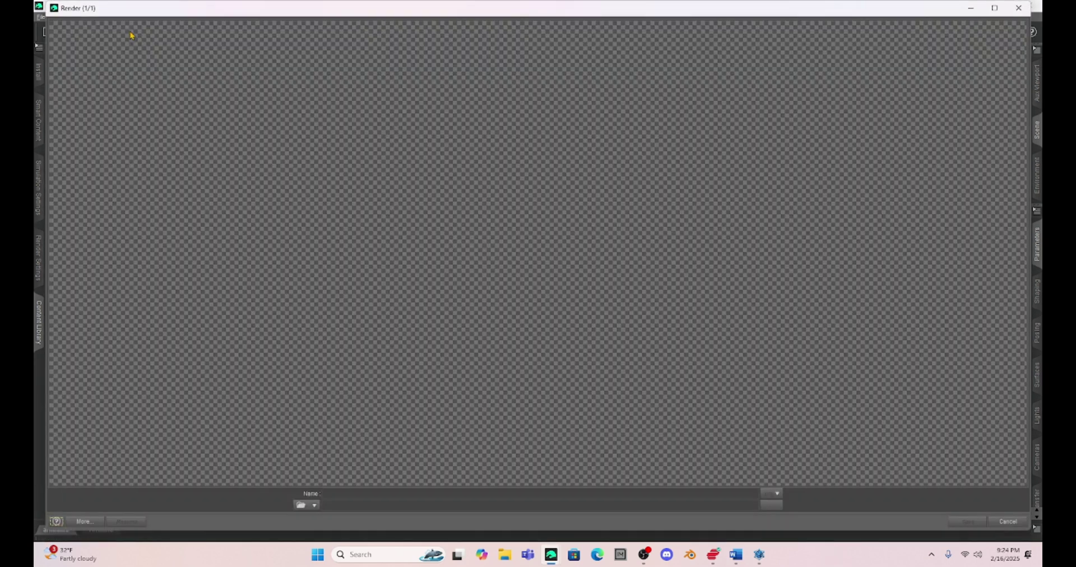